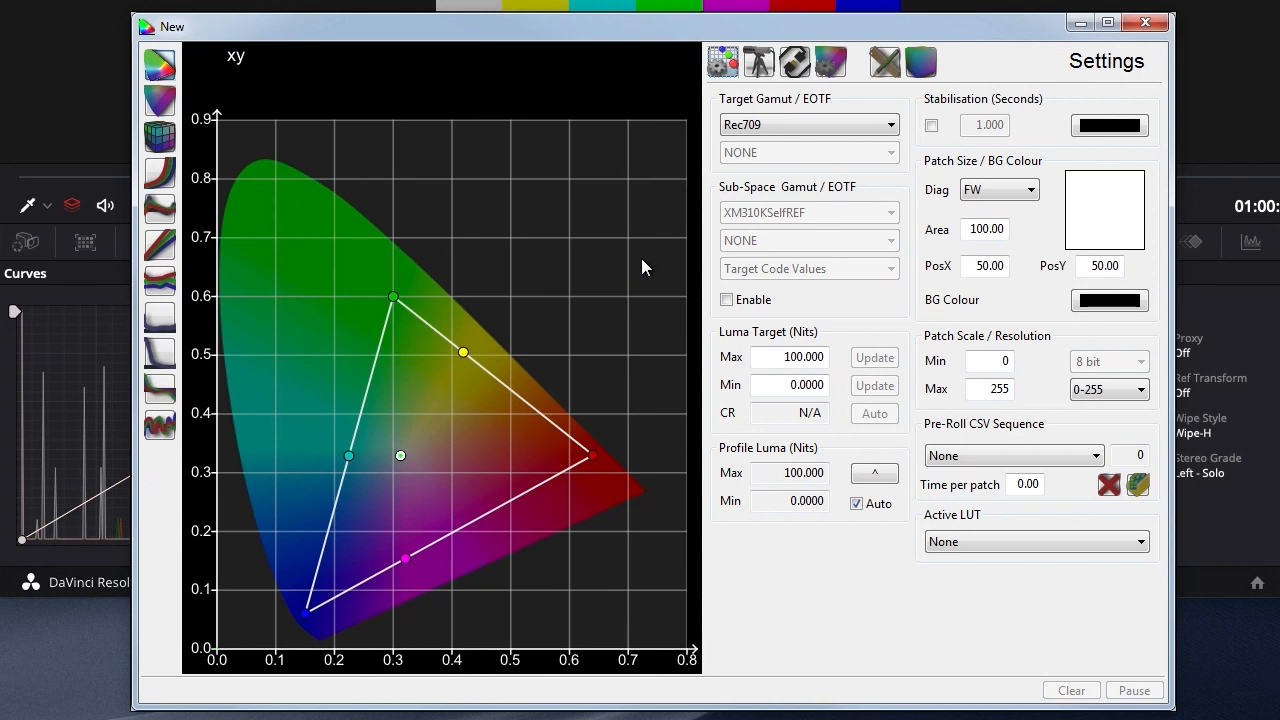
Step: Keep Network Server as the hardware in the hardware options and start its connection on port 20002
click(796, 63)
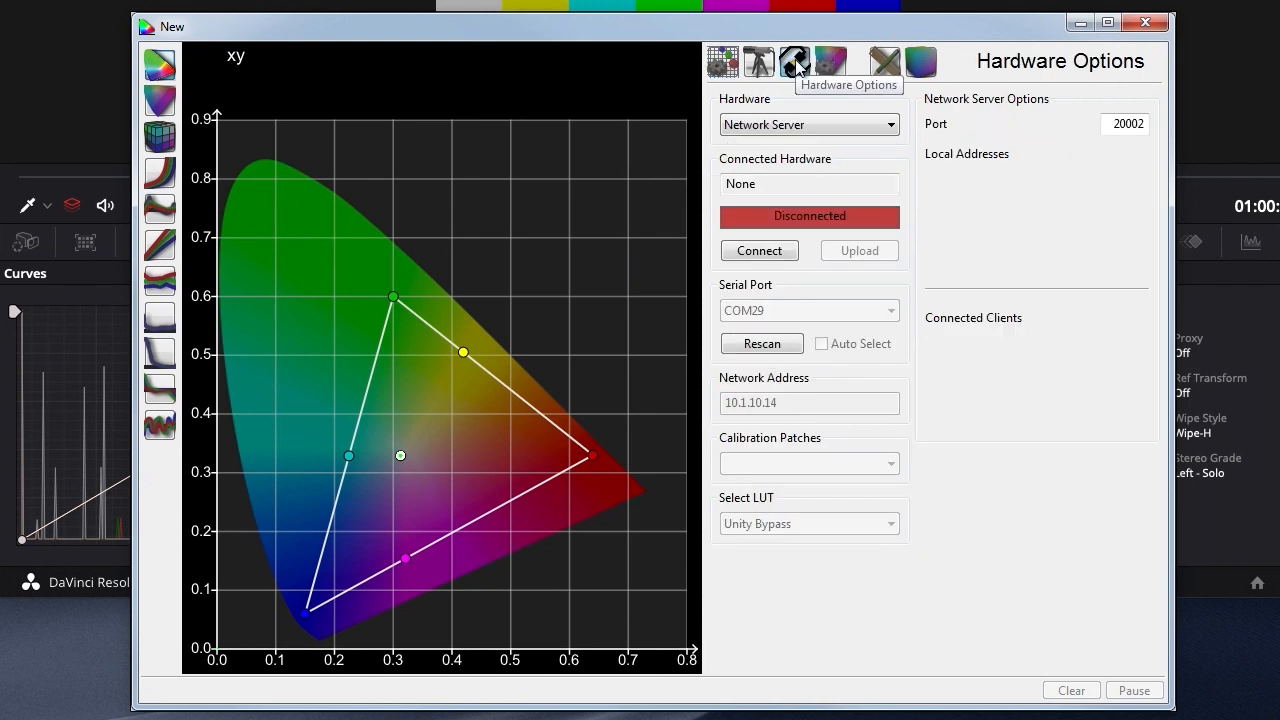
click(812, 127)
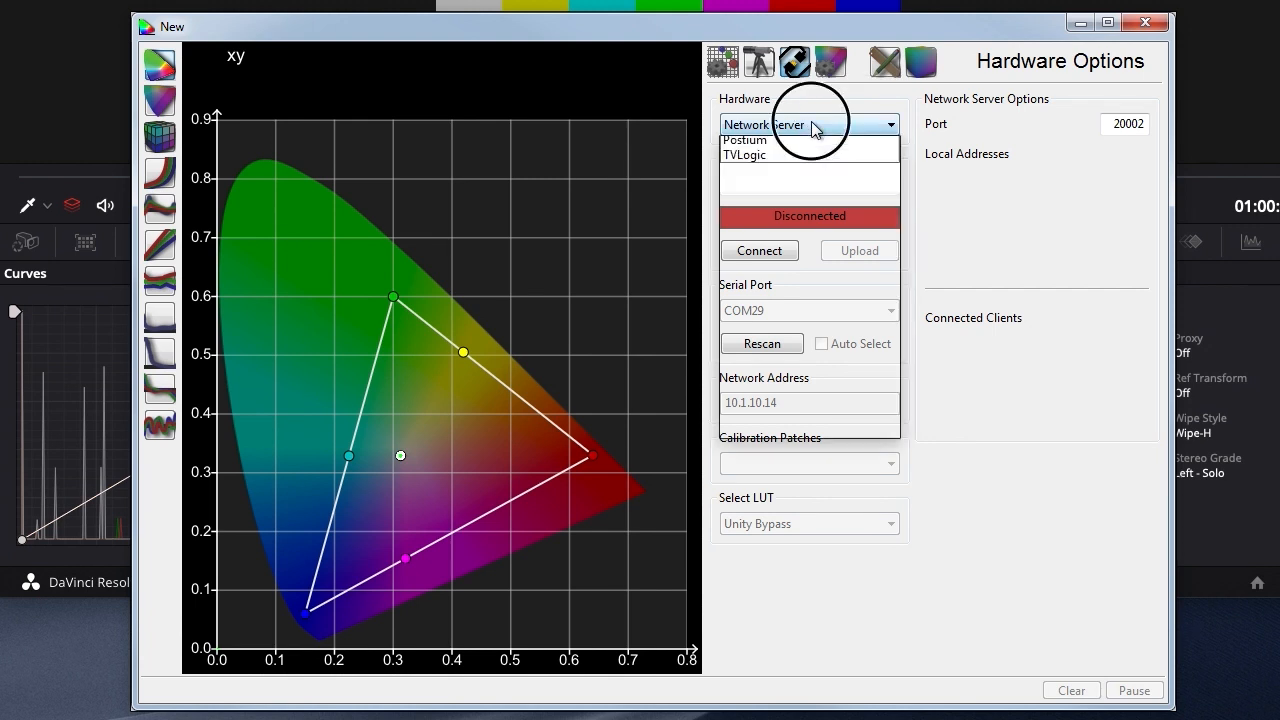
click(813, 126)
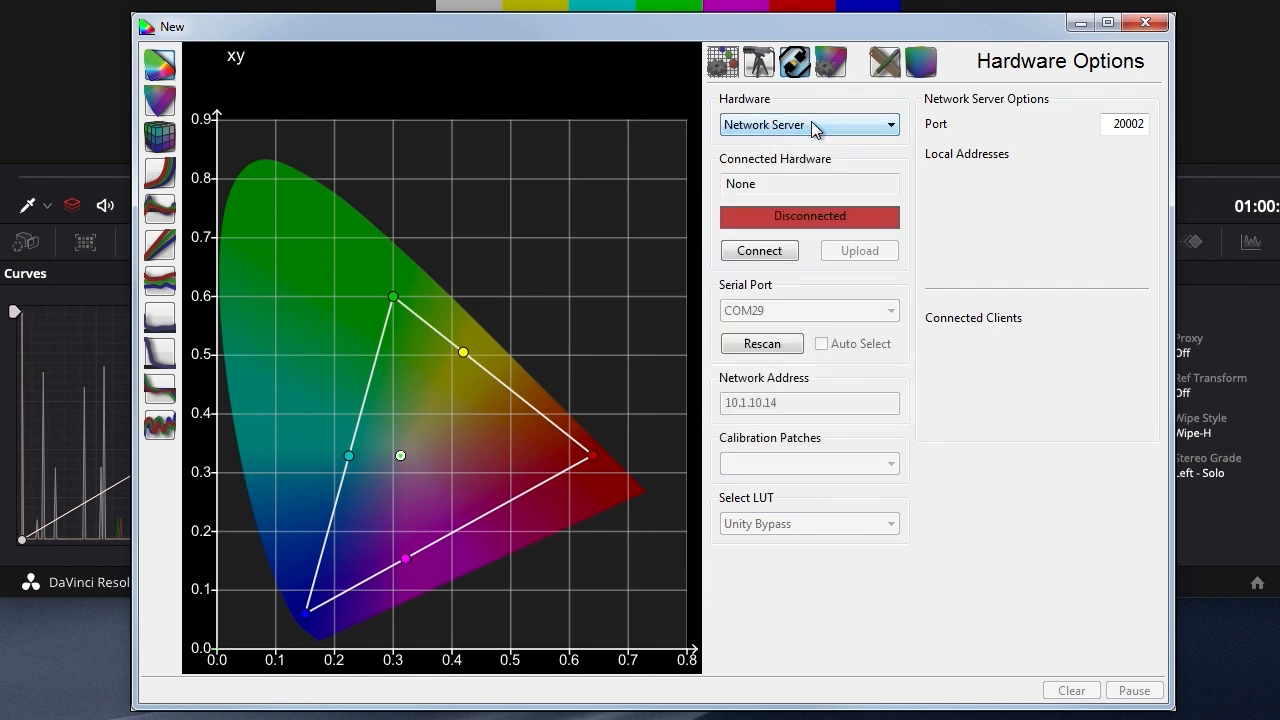
click(760, 254)
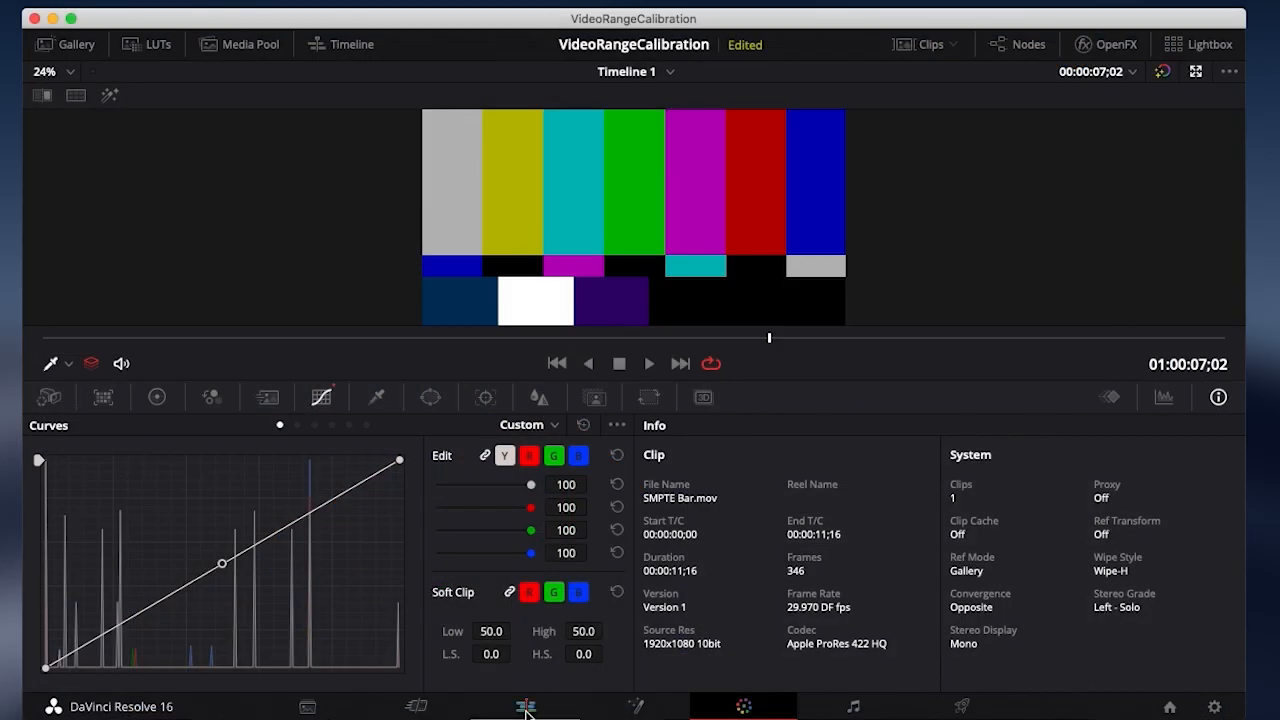
Step: Switch to DaVinci Resolve and check the video monitoring data levels and bit depth in the project settings, leaving them unmodified
click(527, 708)
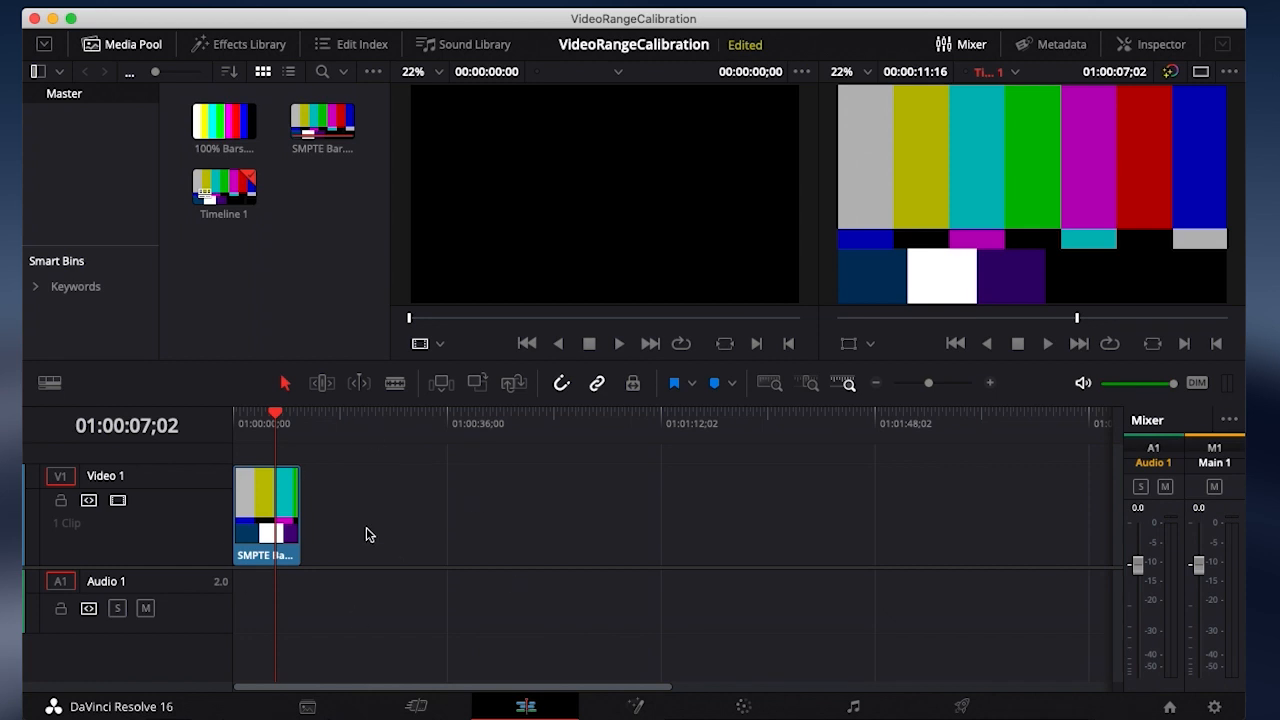
click(212, 8)
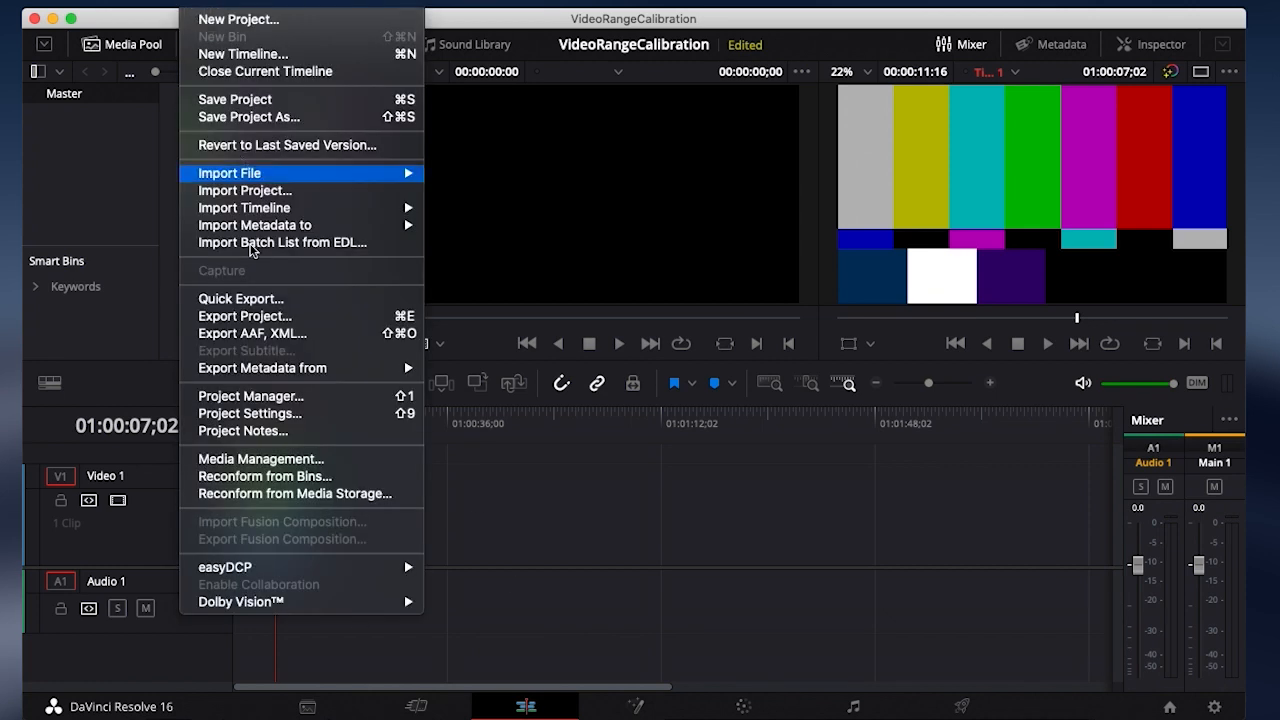
click(284, 412)
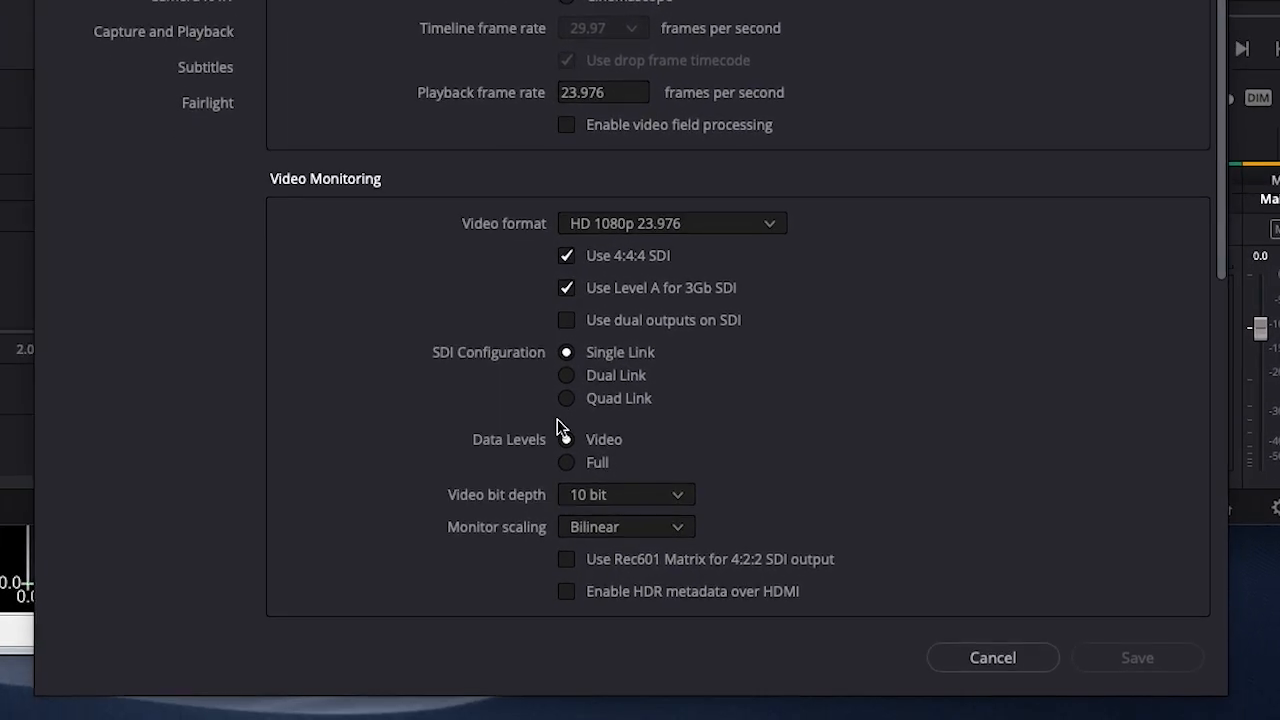
click(988, 659)
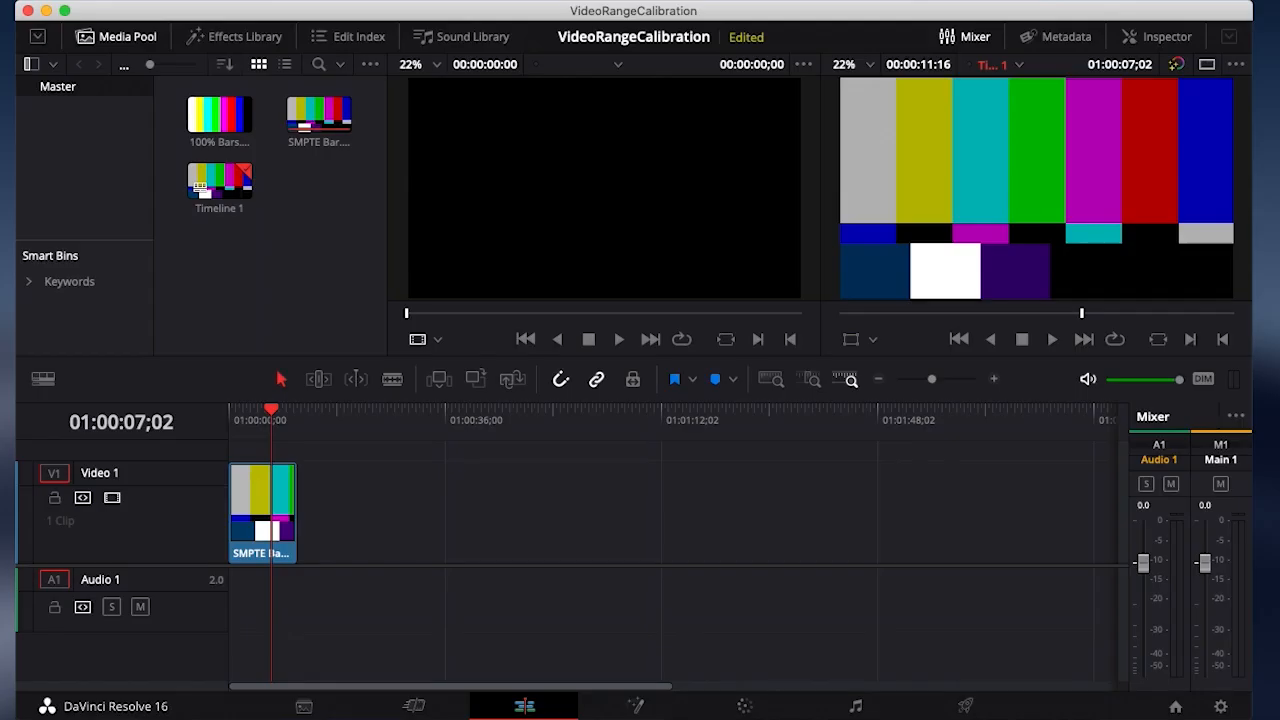
Step: Open the LightSpace monitor calibration from the Color page and connect it to 10.211.55.6 on port 20002
click(750, 710)
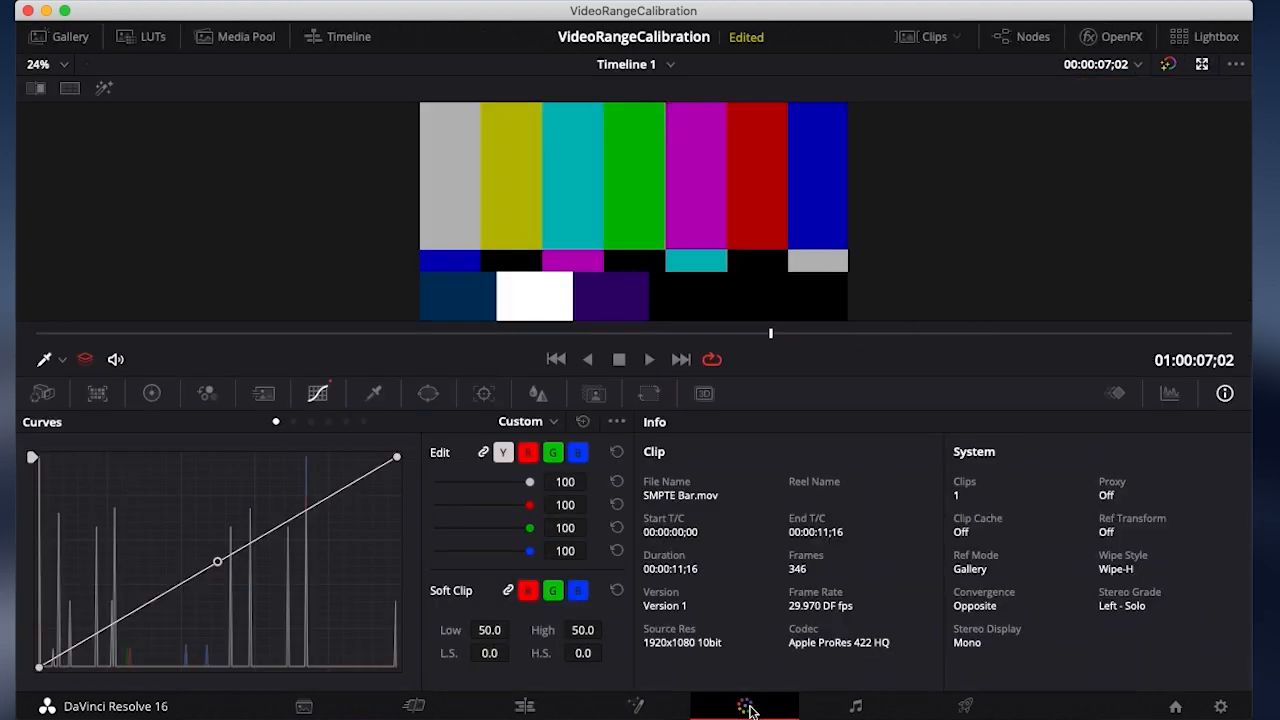
click(779, 2)
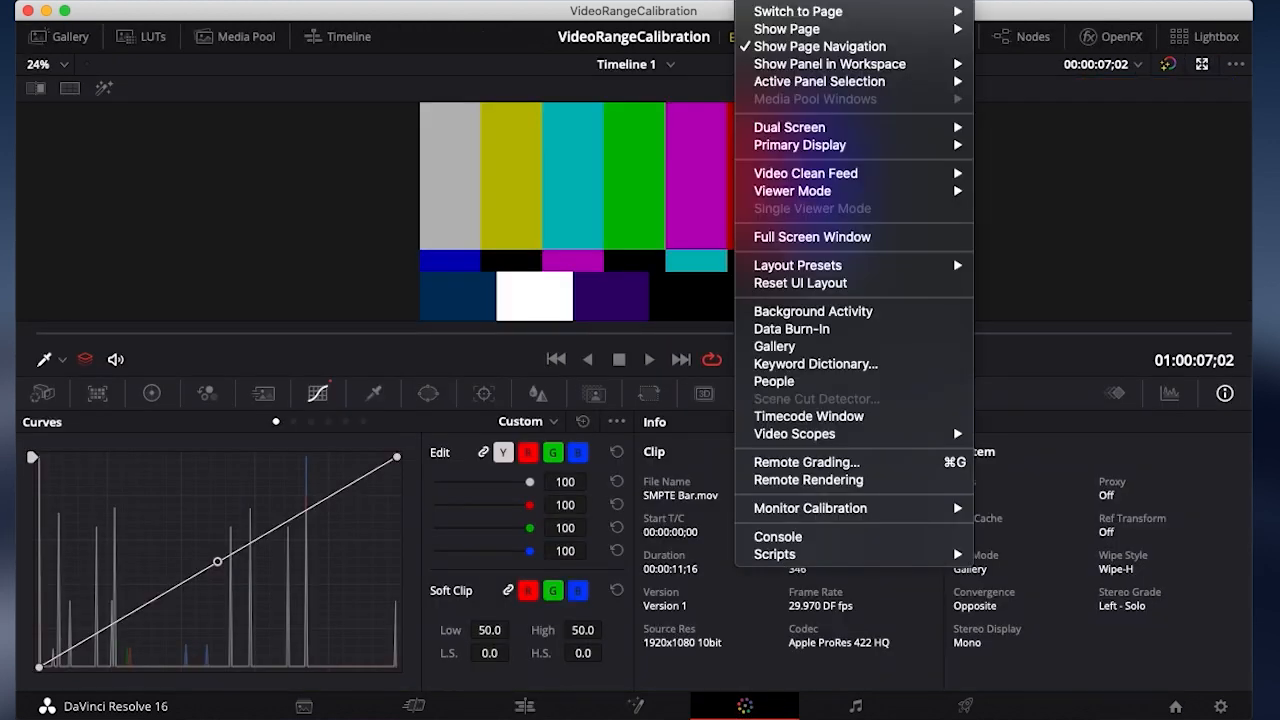
mouse_move(886, 509)
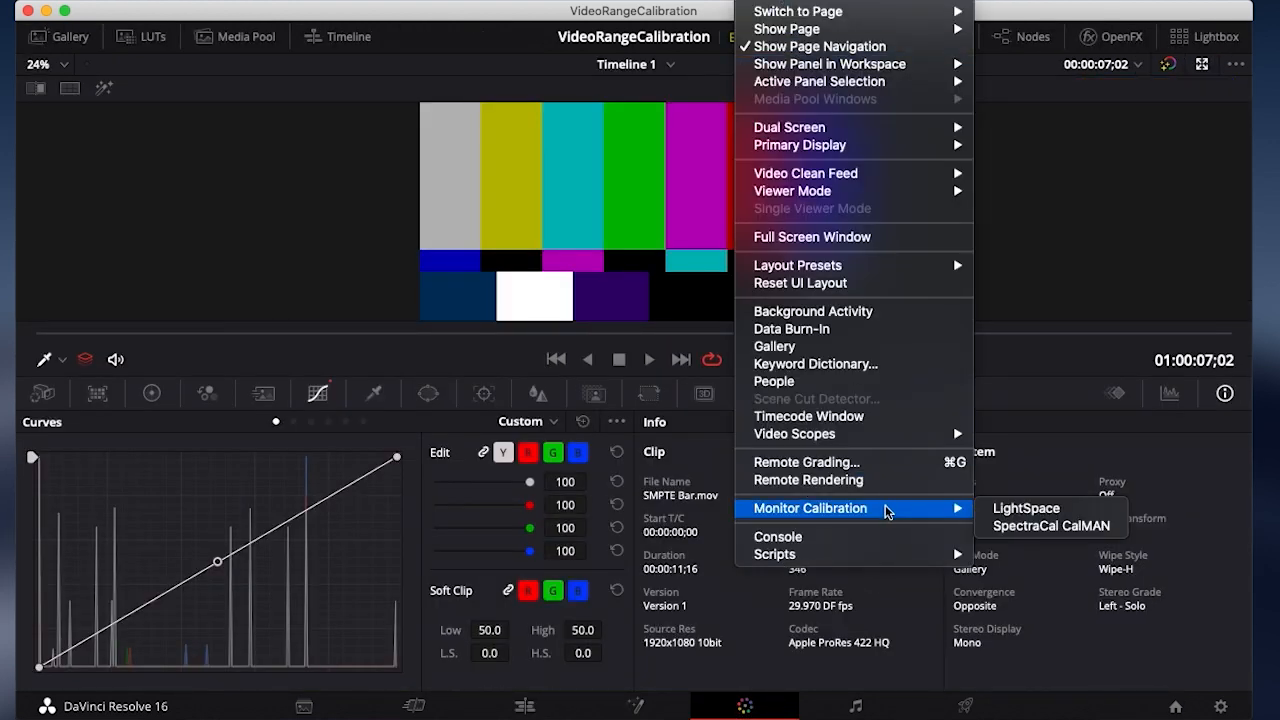
click(1024, 510)
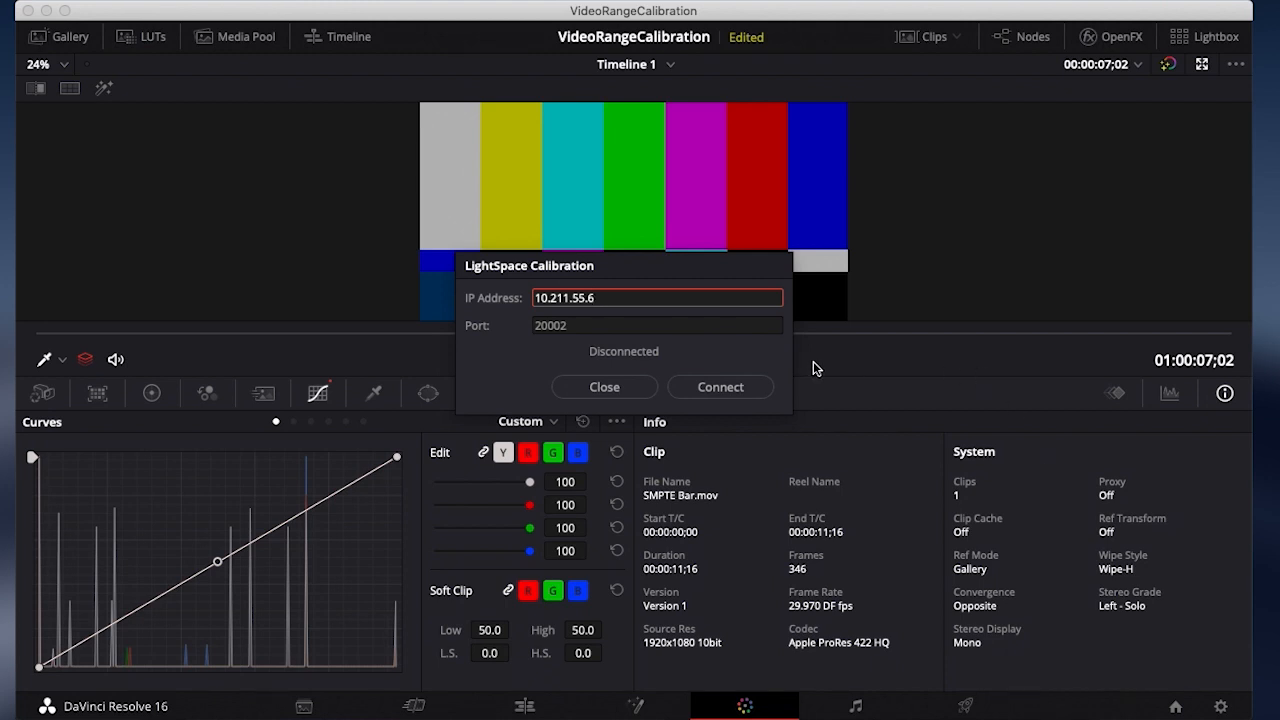
click(755, 387)
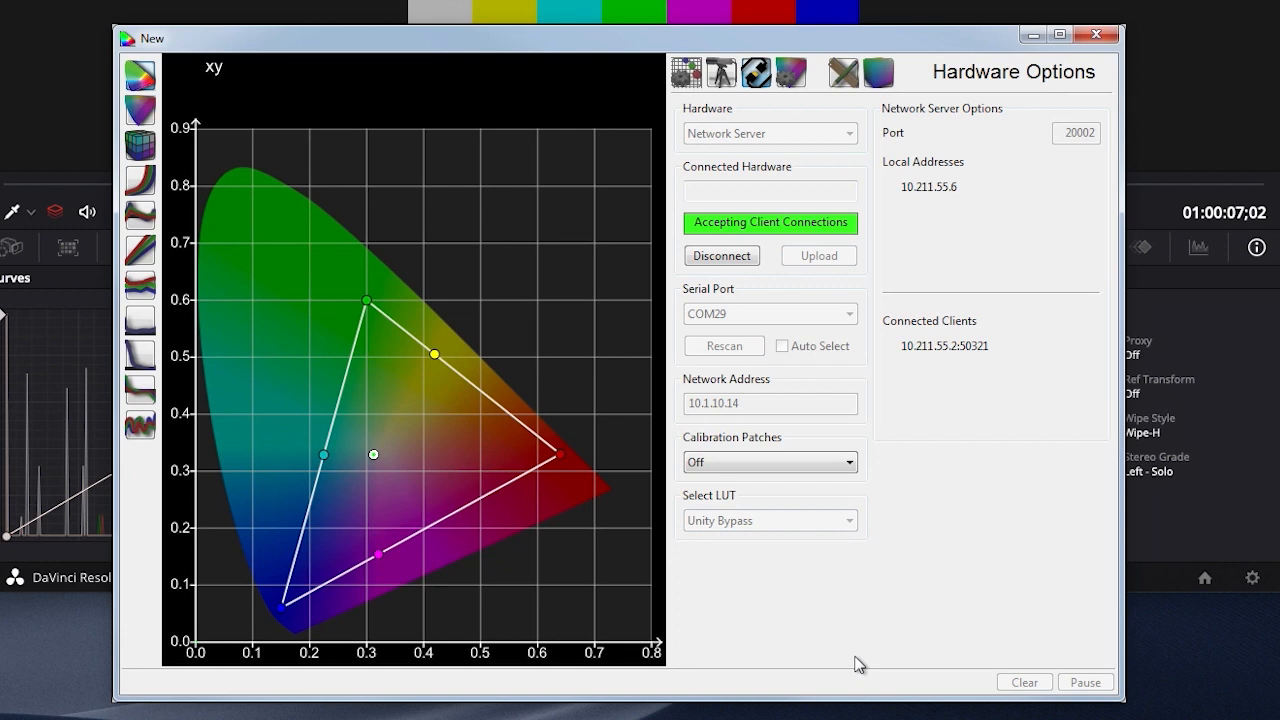
Step: Switch to ColourSpace, set the calibration patches to Automatic, and test the red patch level in Manual Measure, ending at 100
click(706, 460)
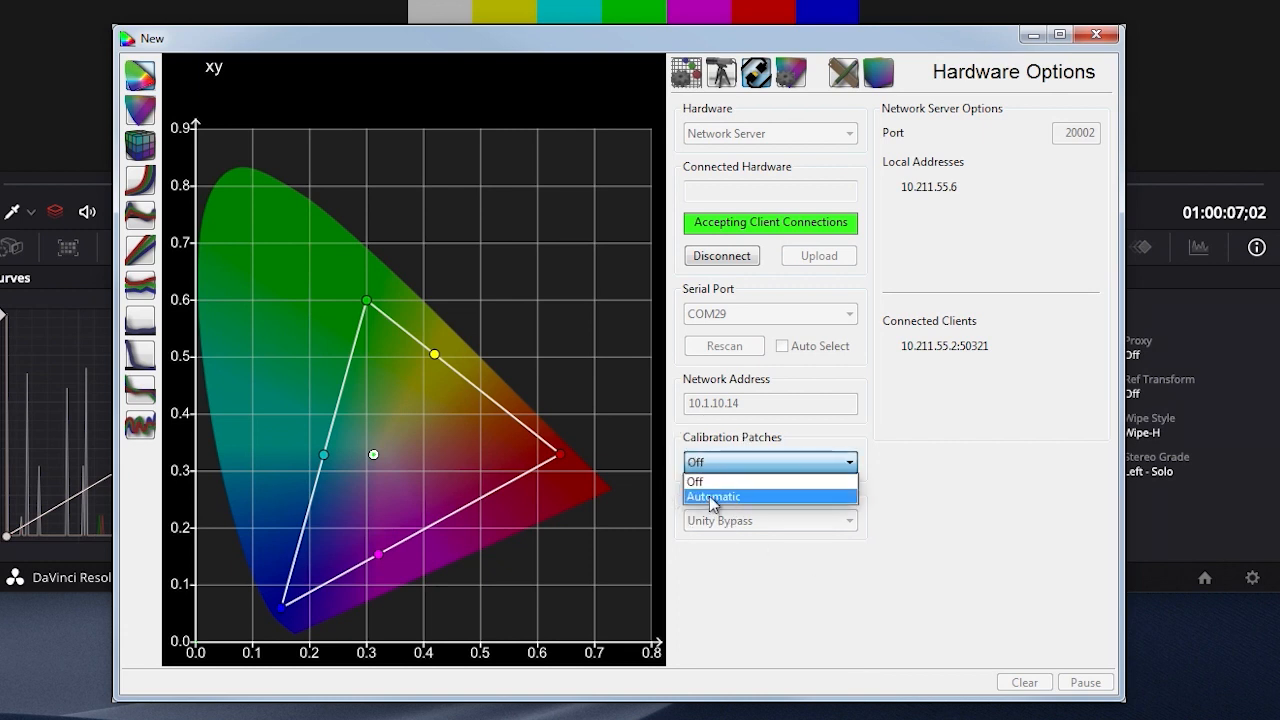
click(711, 500)
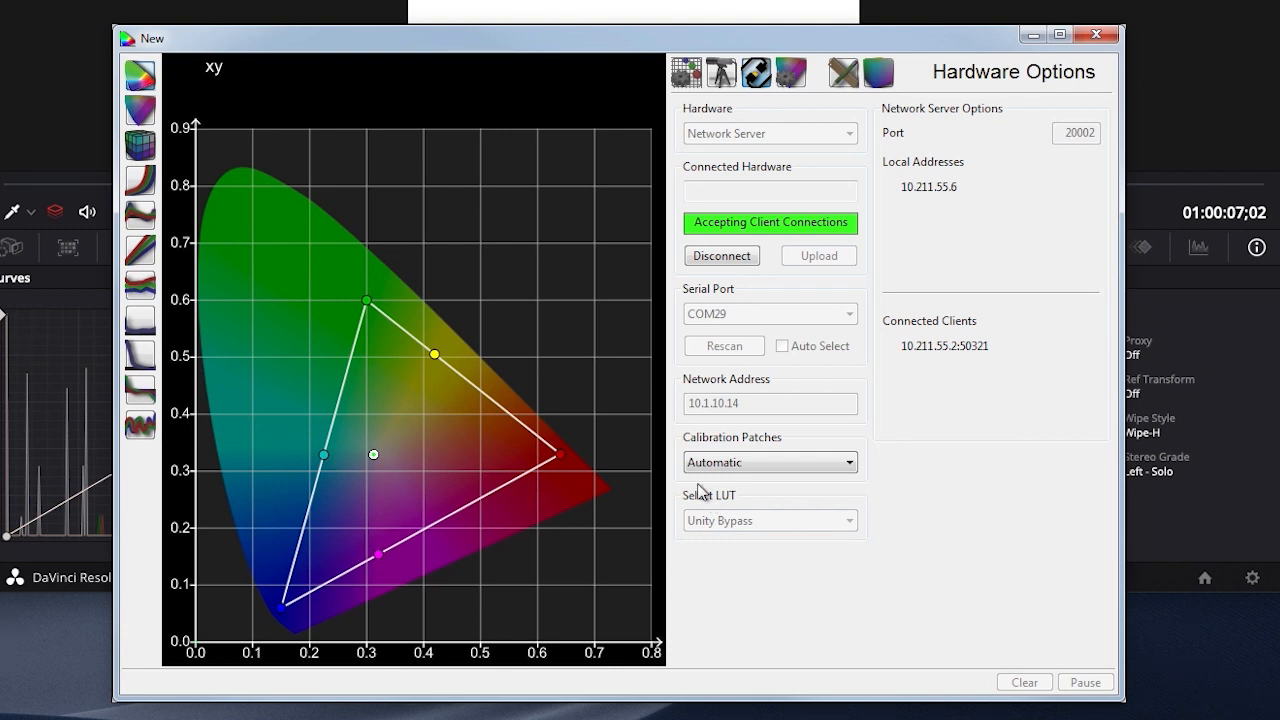
click(846, 78)
drag(1010, 226, 1051, 197)
drag(1010, 368, 1010, 222)
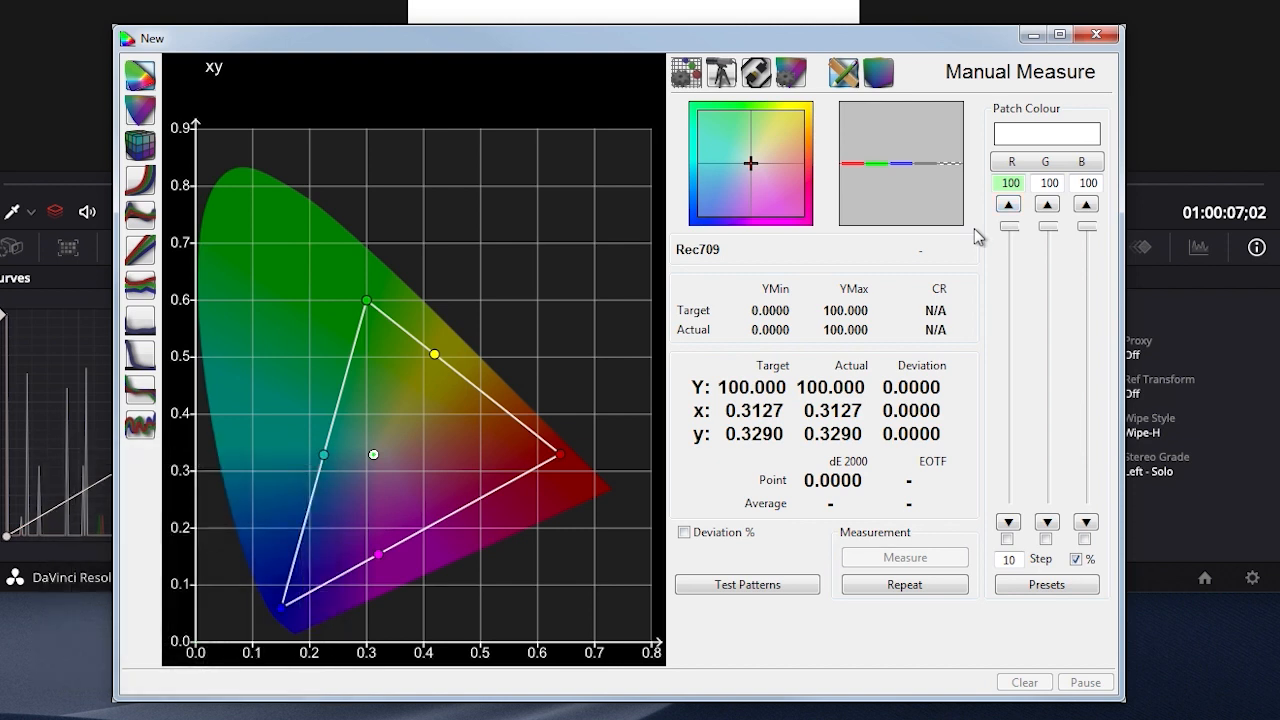
Step: Keep the Colorimetry Res. CR-100 probe selected, rescan the serial ports and connect the probe
click(722, 73)
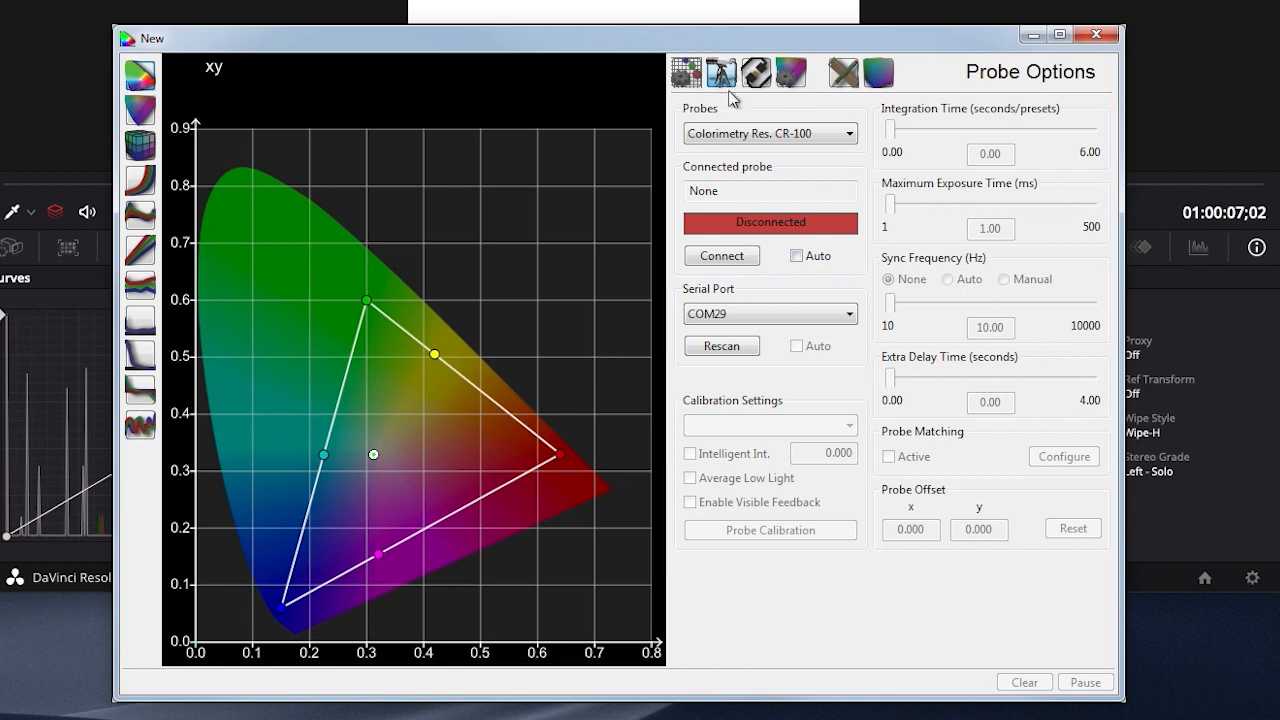
click(758, 134)
click(770, 197)
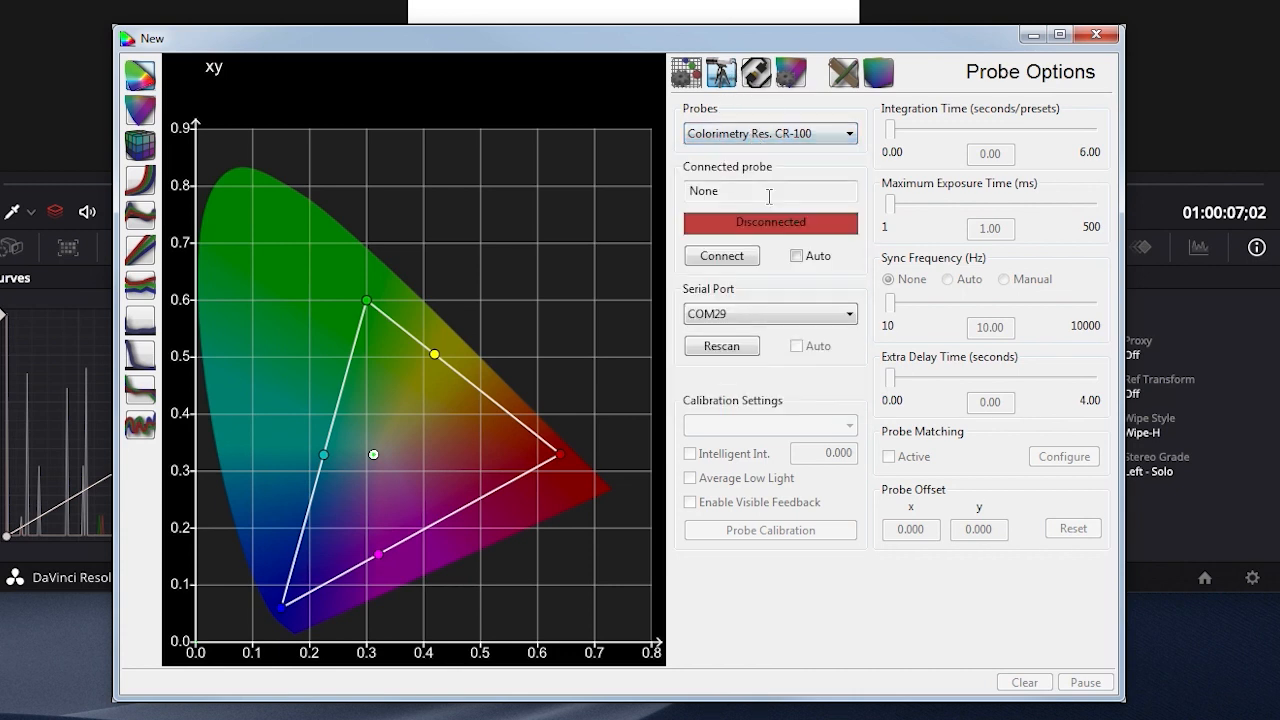
click(728, 342)
click(722, 256)
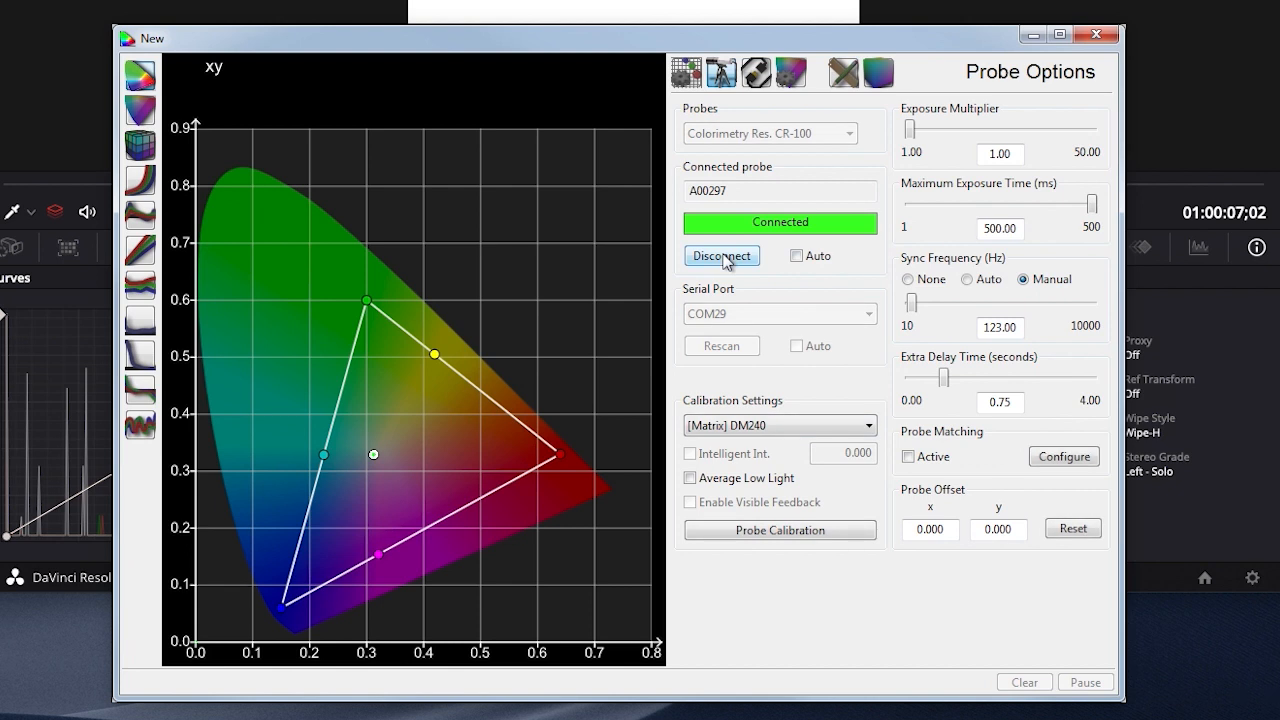
Step: Keep the [Matrix] DM240 calibration setting and run the probe calibration on a bright patch
click(787, 425)
click(787, 425)
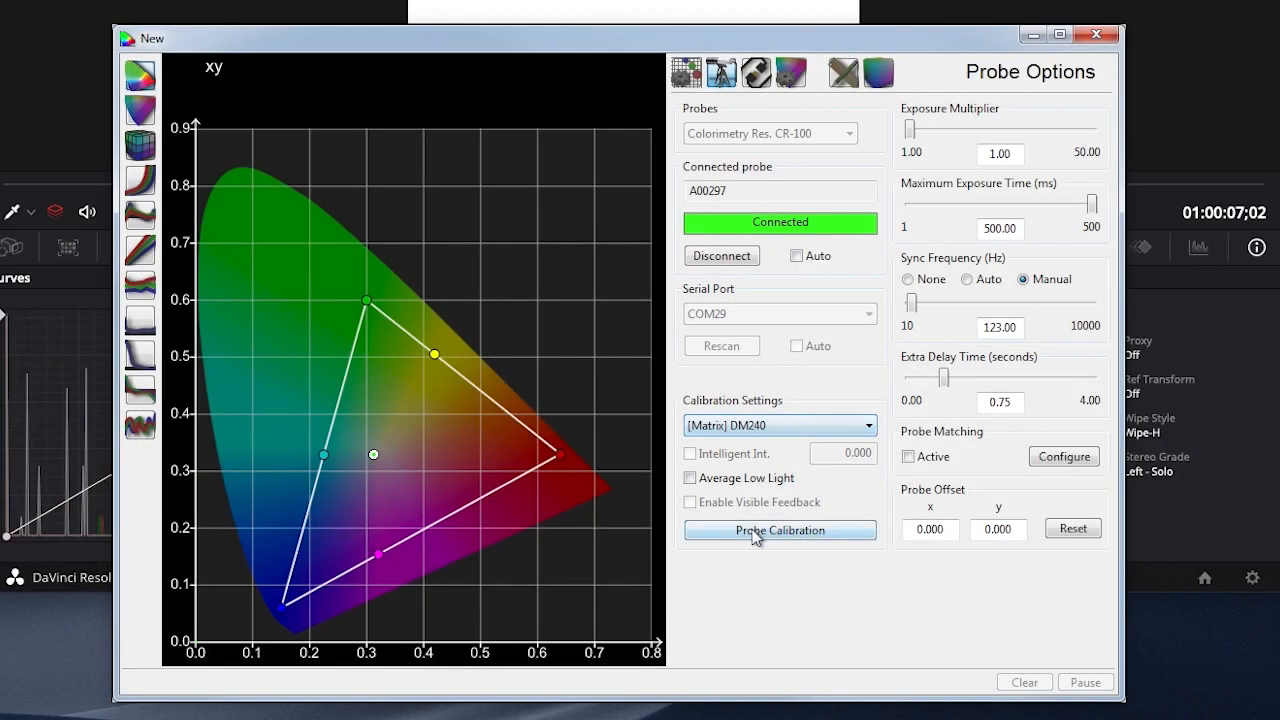
click(752, 531)
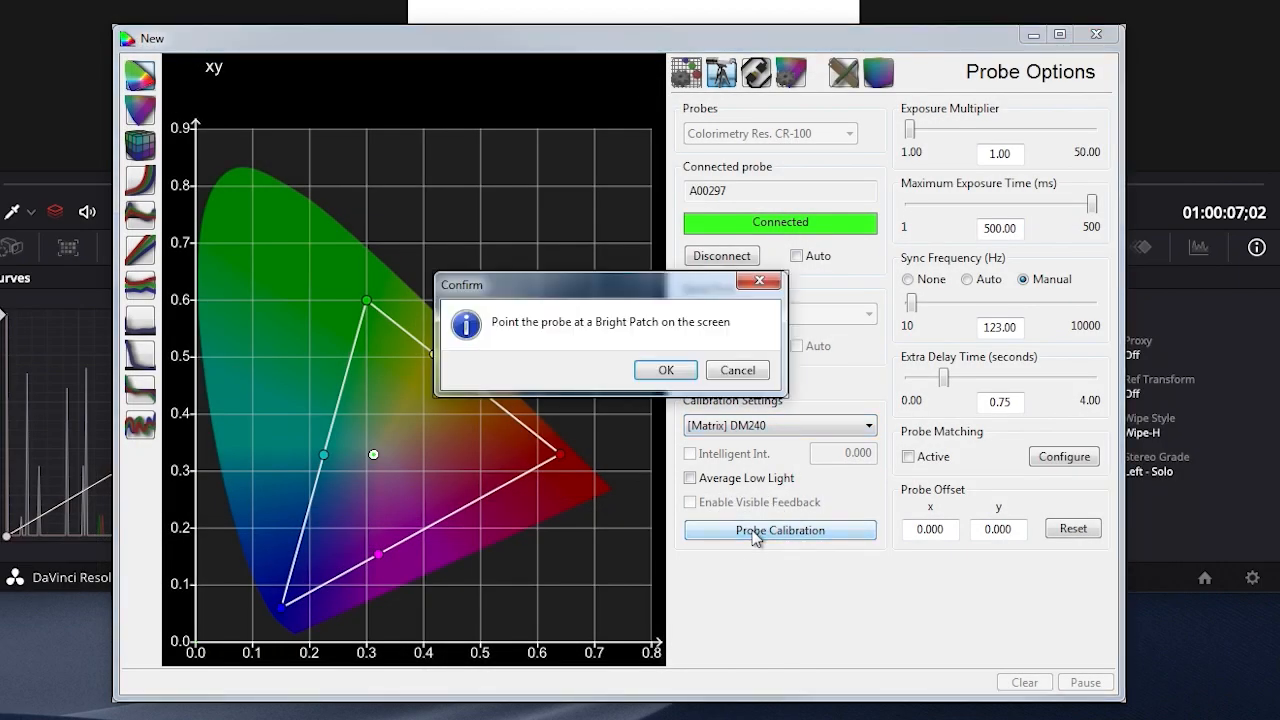
click(667, 372)
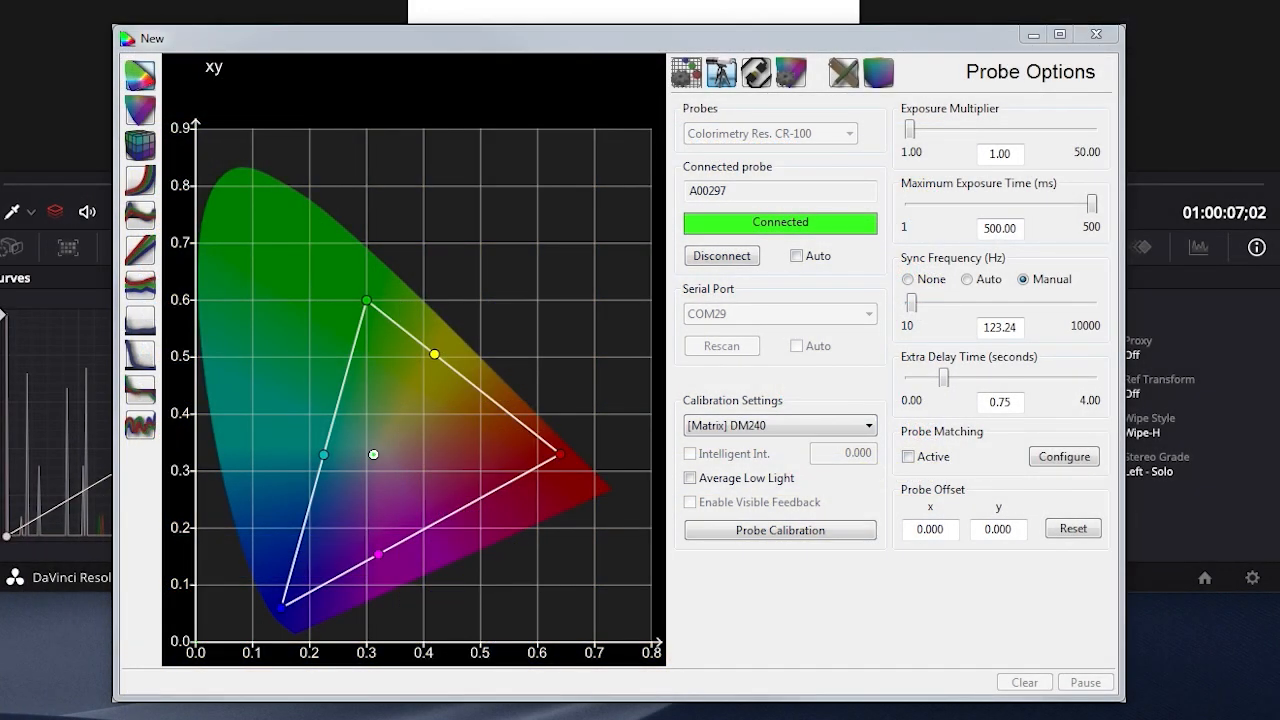
Step: Review the characterisation modes, keep Cube and set the cube size to 21
click(880, 74)
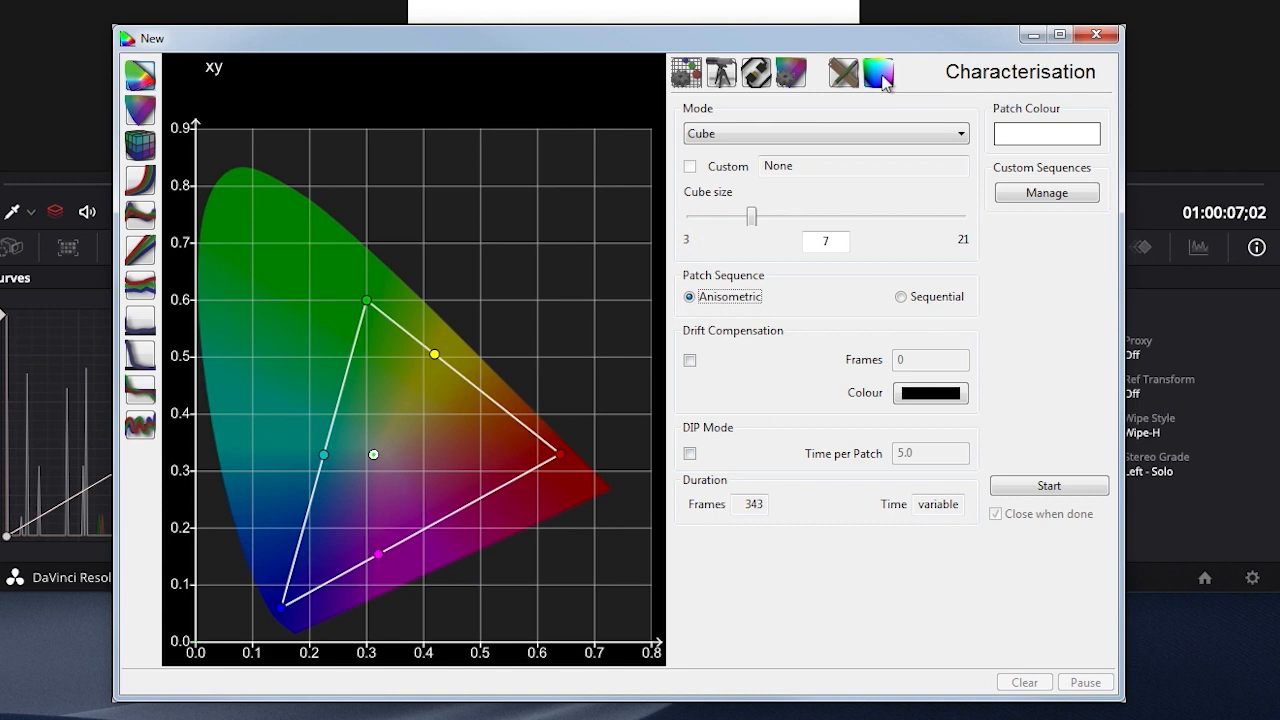
click(857, 134)
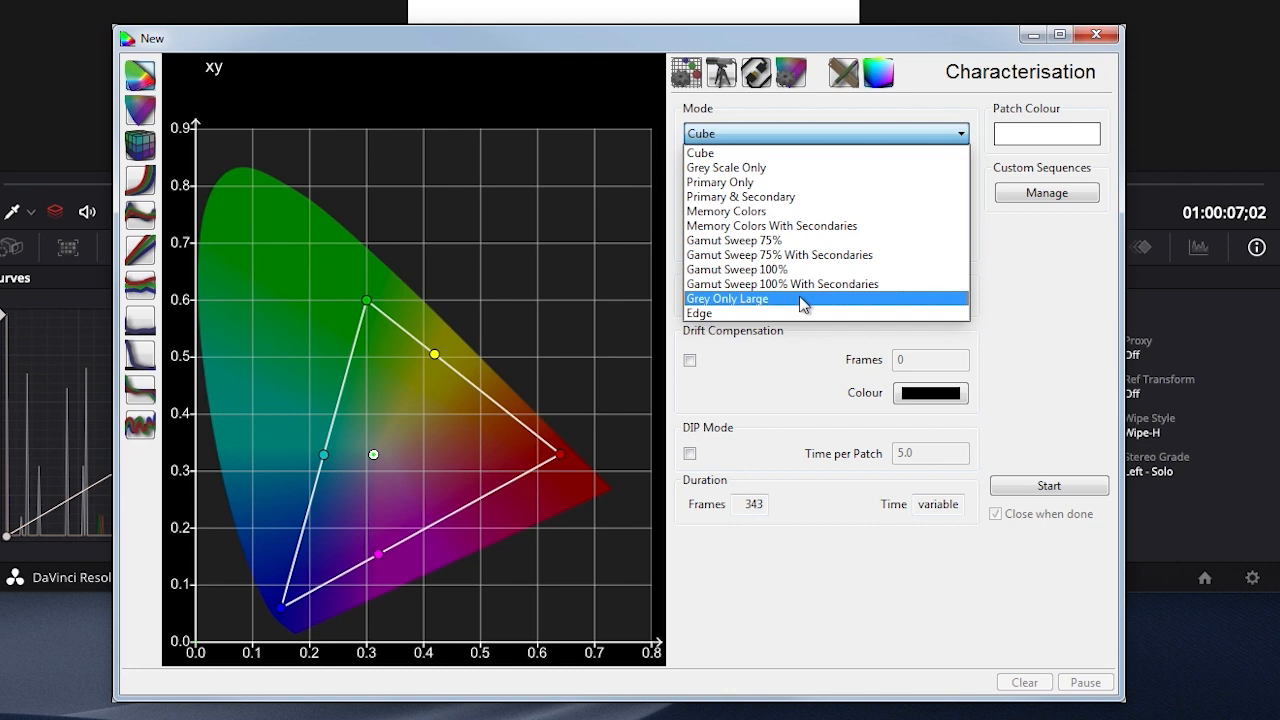
click(863, 129)
drag(751, 214, 970, 222)
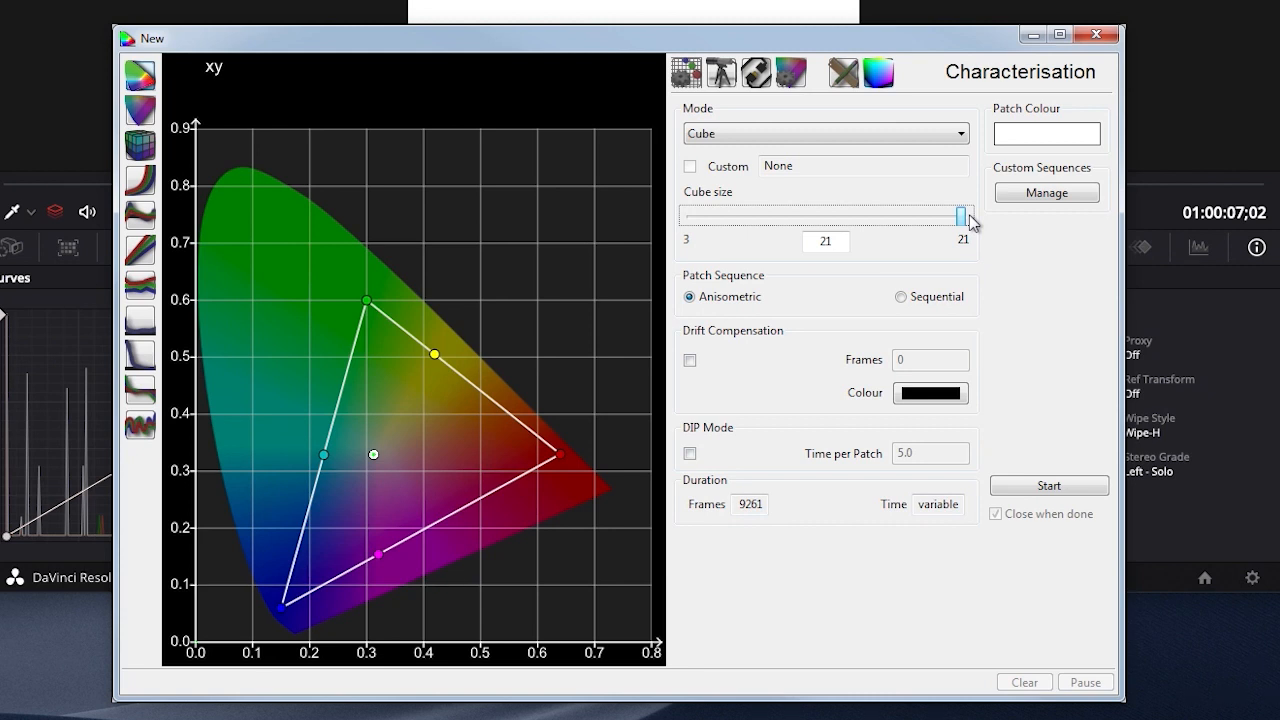
Step: Set the characterisation mode to Grey Scale Only, run the characterisation and dismiss its completion message
click(880, 136)
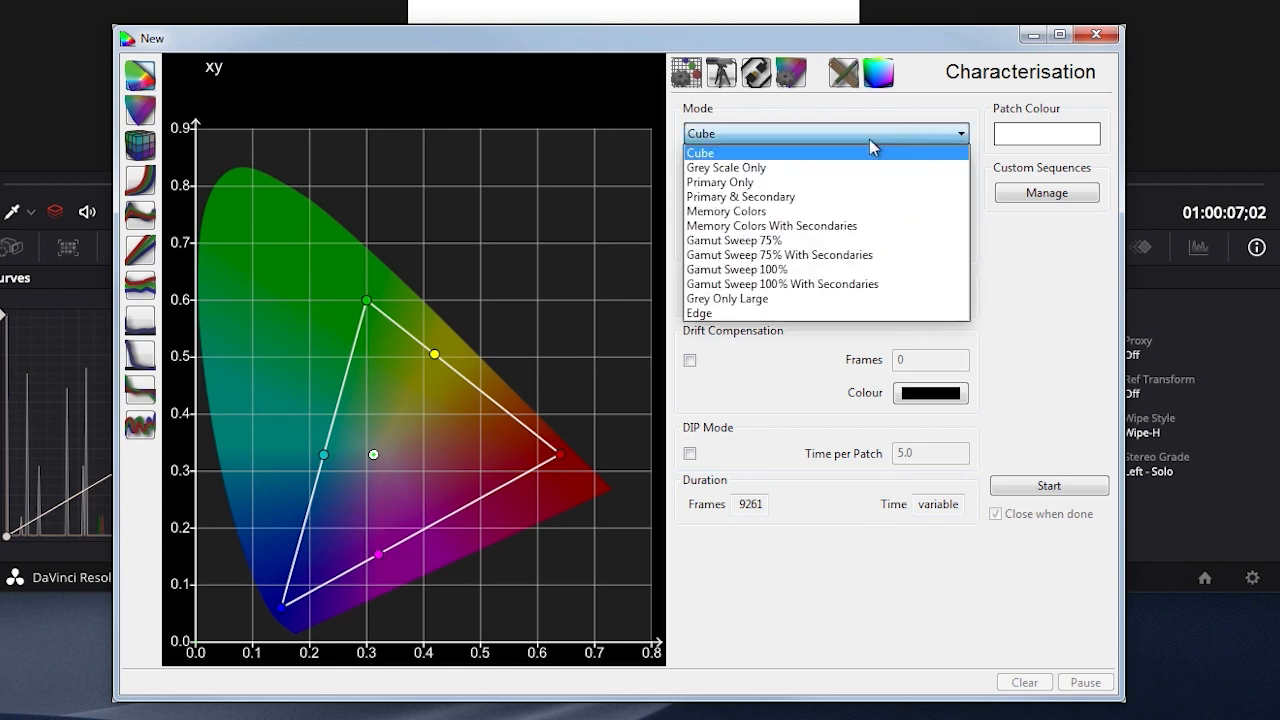
click(796, 164)
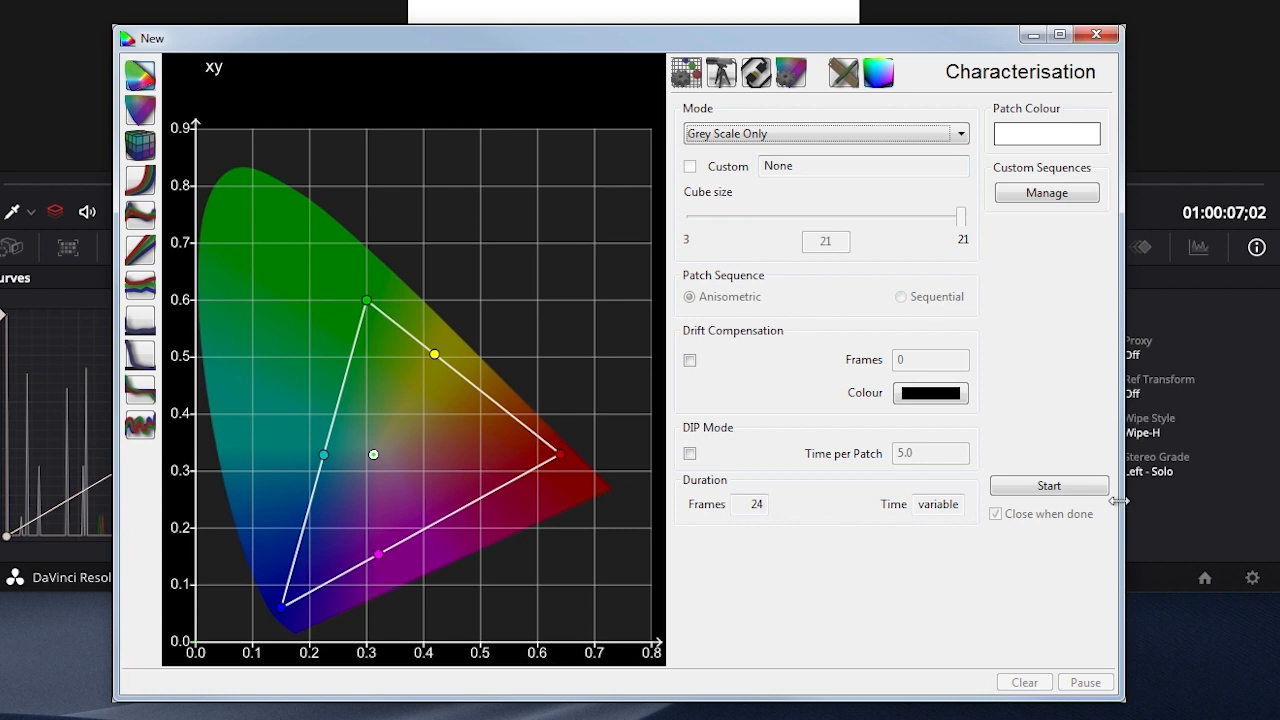
click(1061, 485)
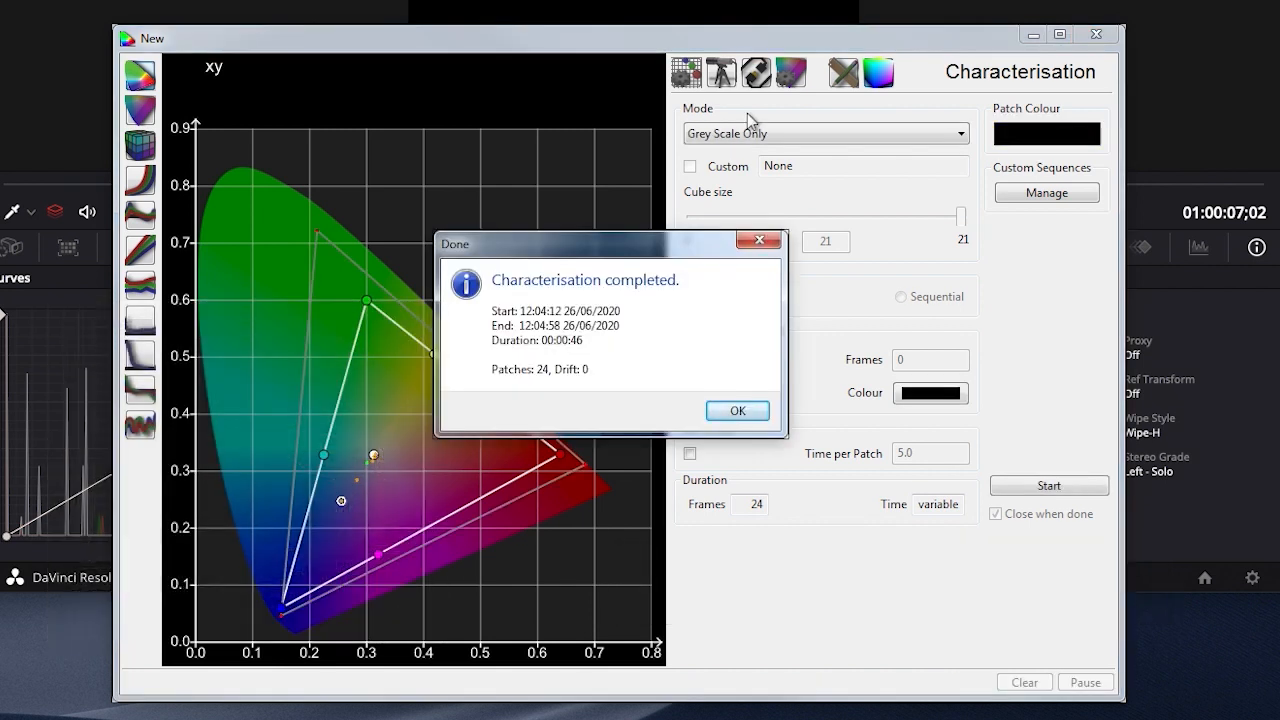
click(757, 406)
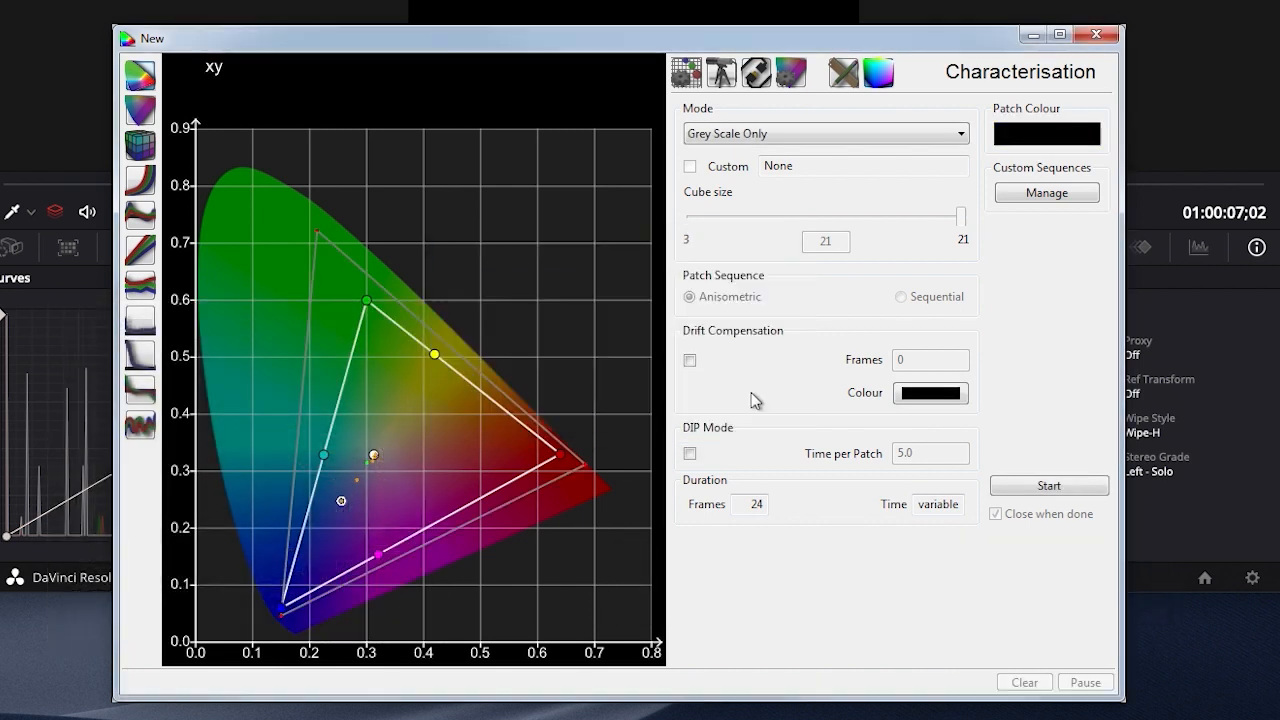
Step: Save the measured profile from the graph options as 6-26-2020-DM240-Bypass3D
click(791, 76)
click(1012, 284)
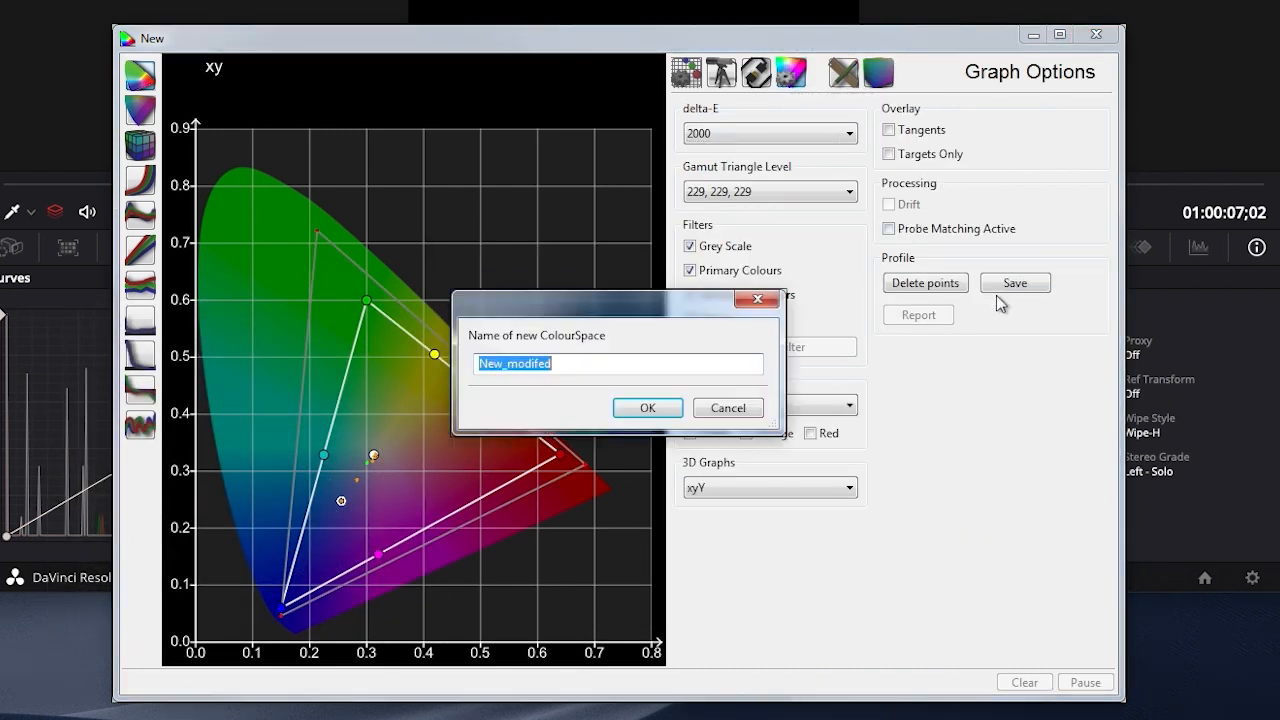
text(6-26-2020-DM240-Bypass3D)
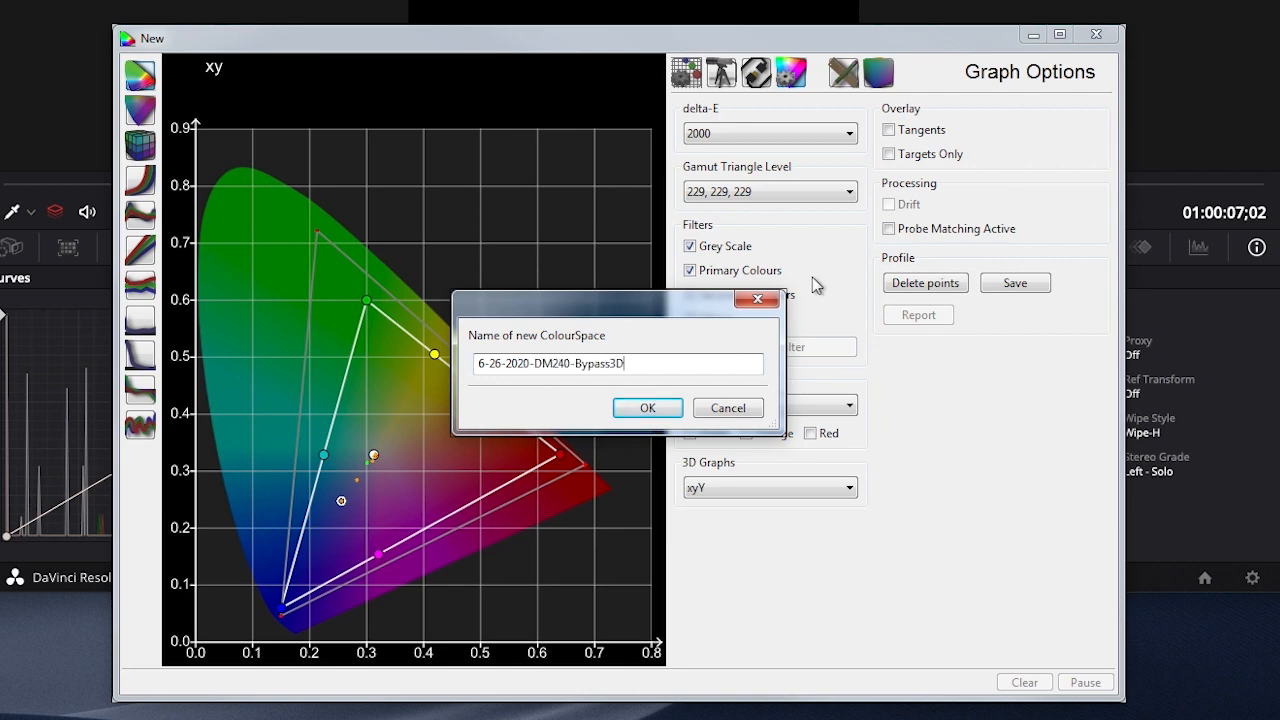
click(648, 408)
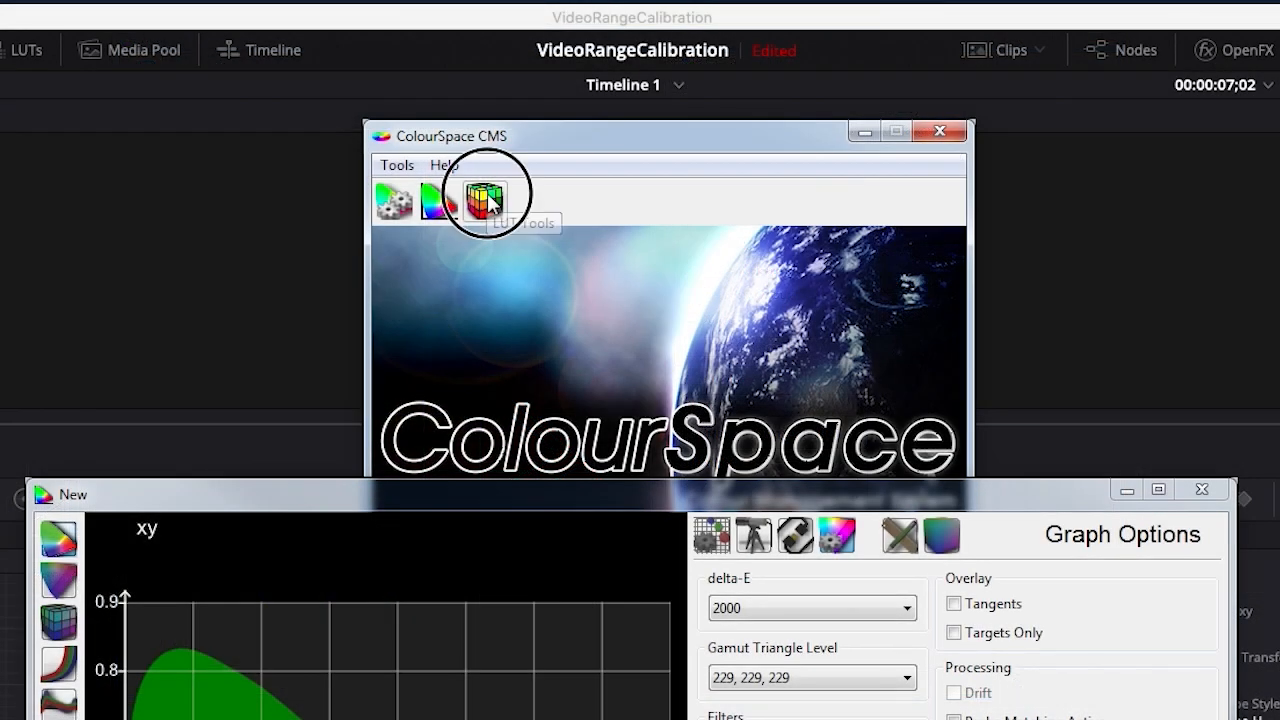
Step: Open the LUT Tools and choose Rec709 as the source gamut profile for LUT generation
click(487, 201)
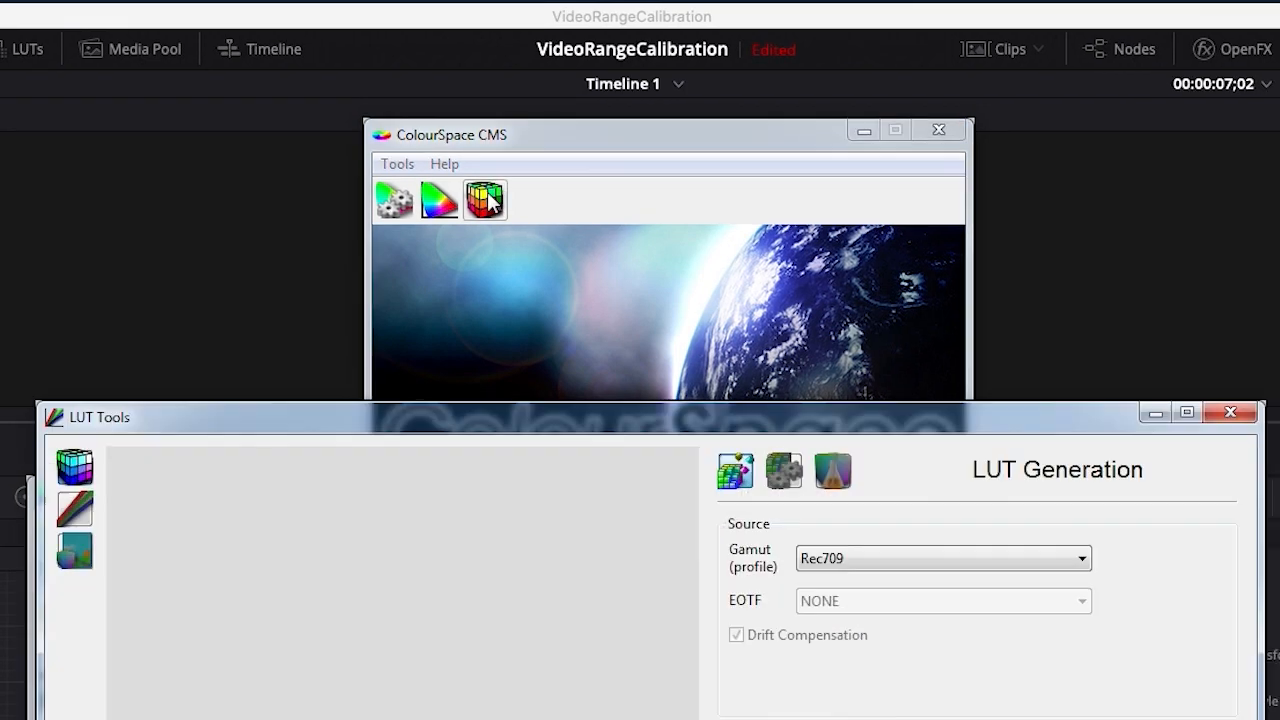
click(859, 417)
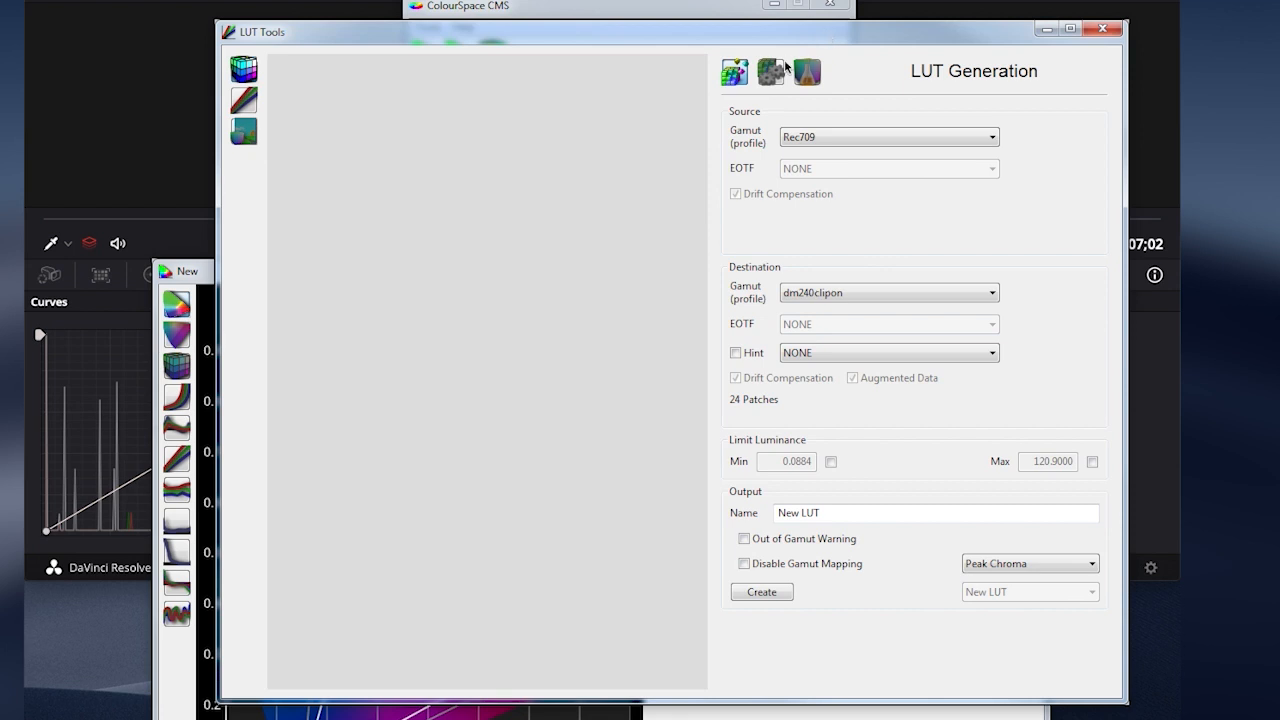
click(818, 140)
click(818, 140)
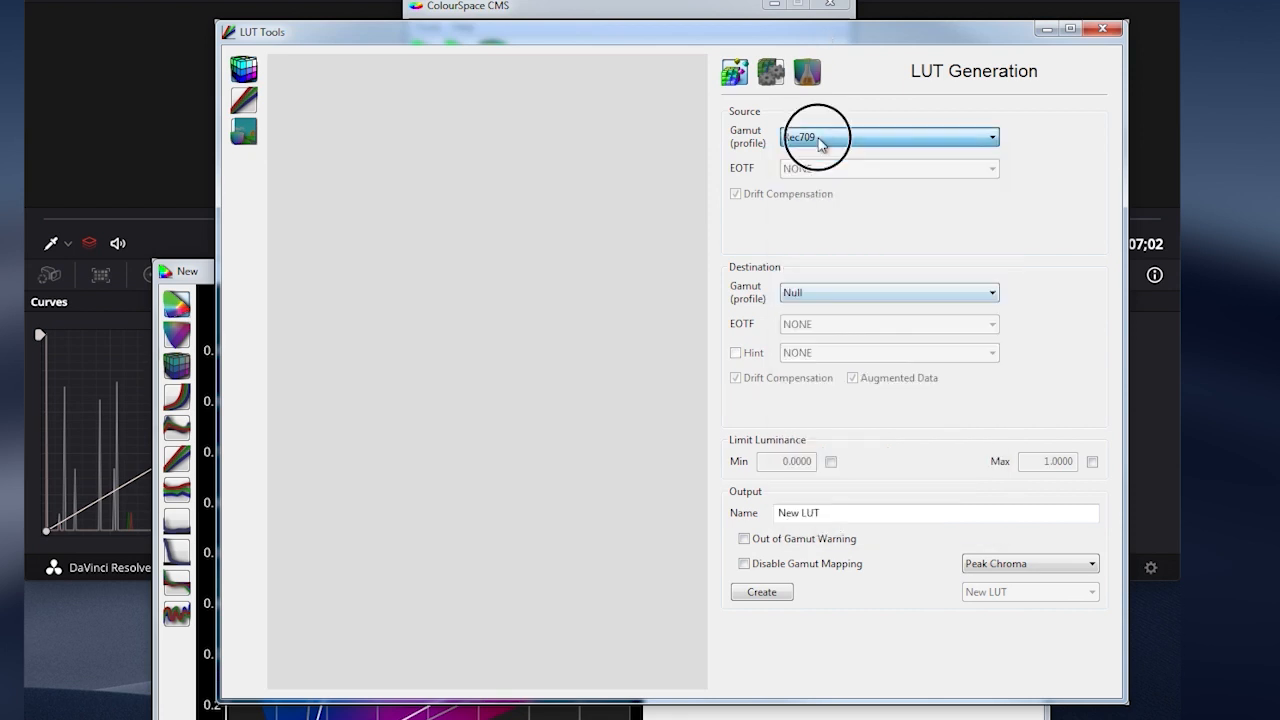
Step: Choose the measured 6-26-2020-DM240-Bypass3D profile as the destination gamut for LUT generation
click(990, 293)
click(993, 683)
click(993, 683)
click(993, 683)
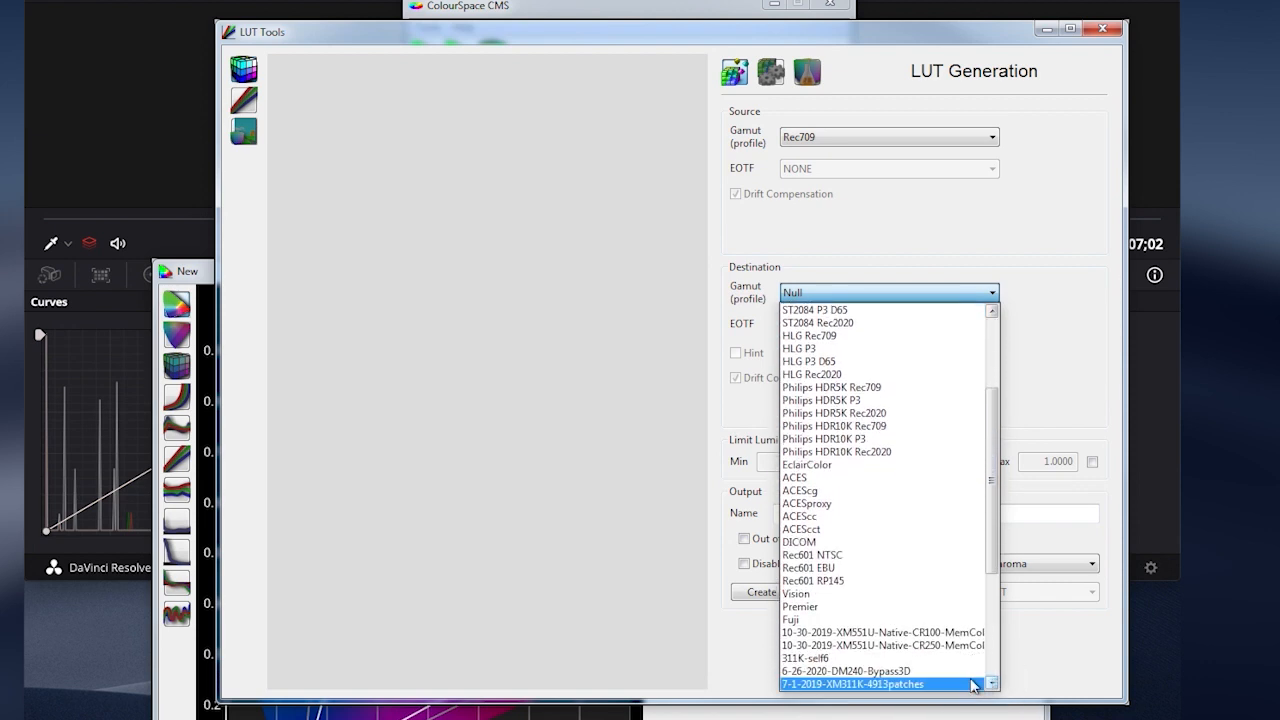
click(965, 664)
Step: Name the output LUT user1, create it and dismiss the colour space conversion report
triple_click(770, 510)
key(BackSpace)
text(user1)
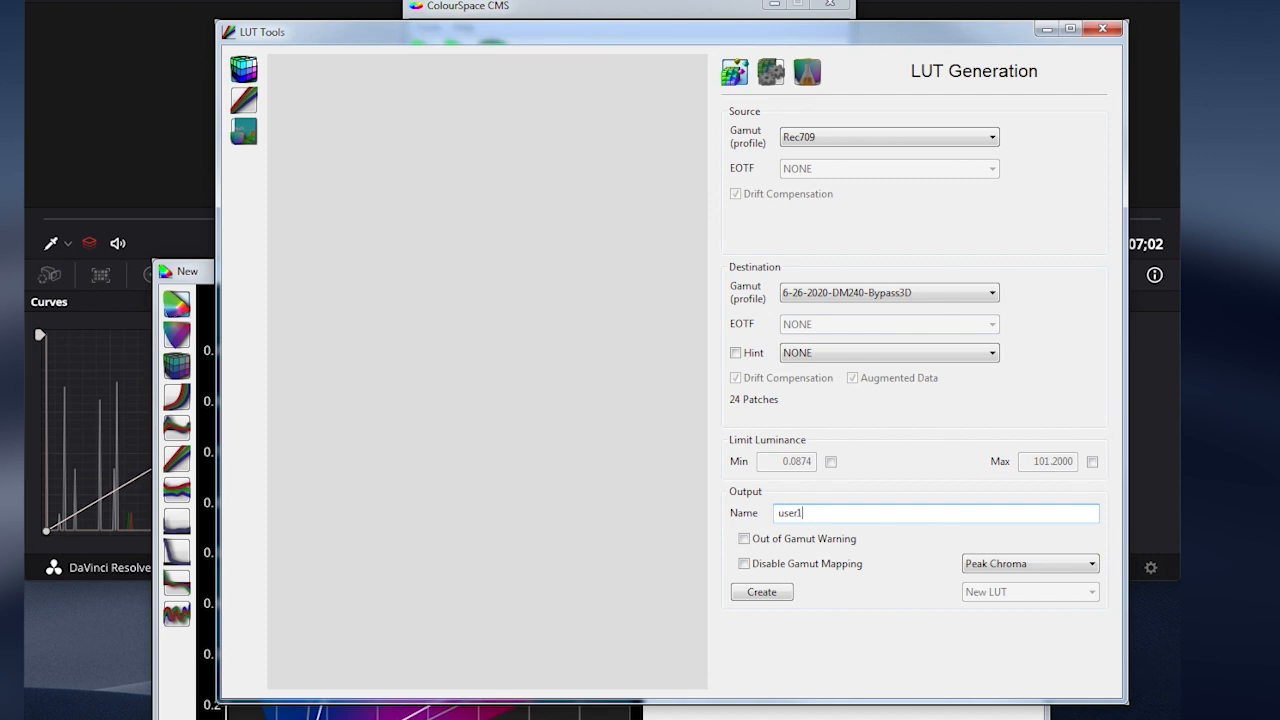
click(762, 592)
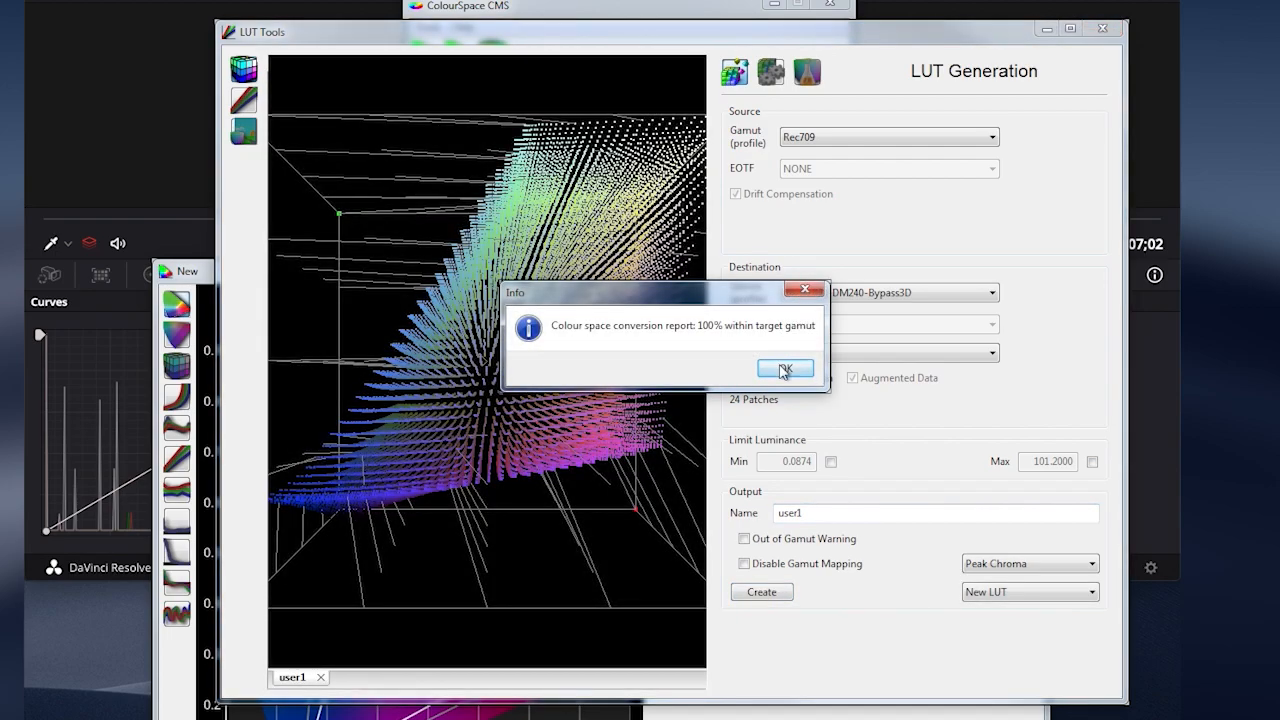
click(786, 366)
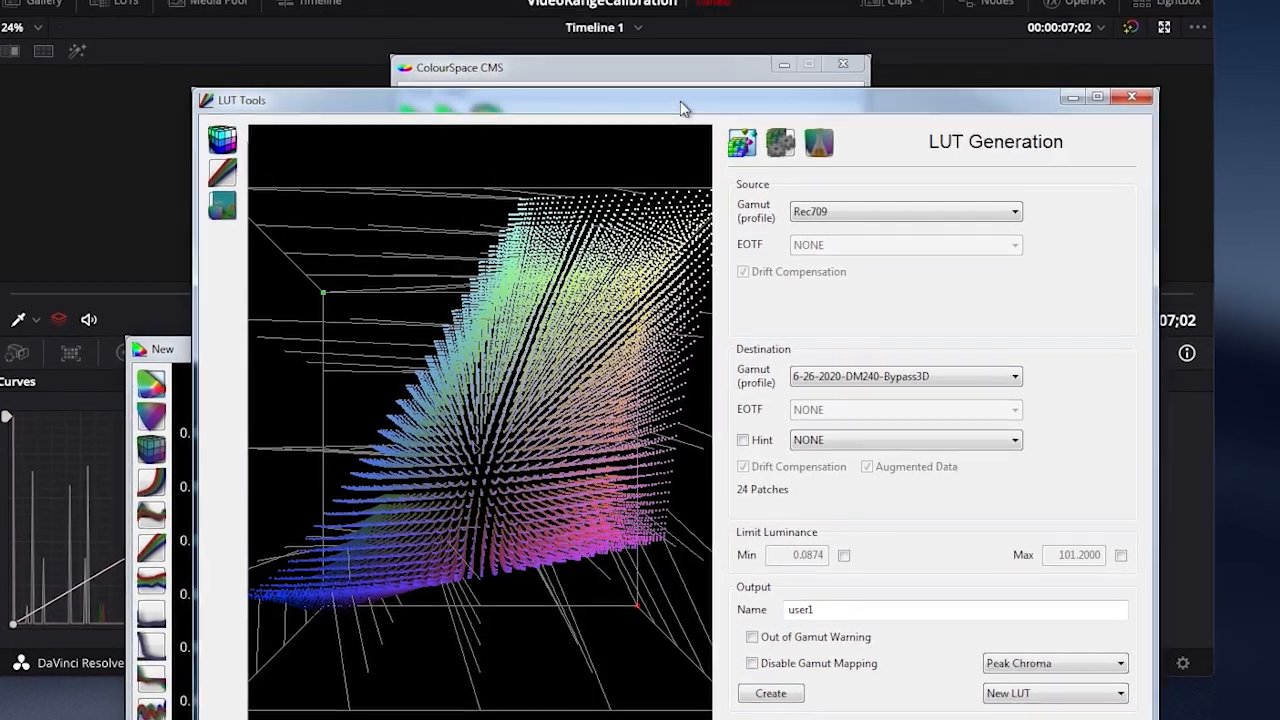
Step: Move the LUT Tools window aside and start exporting the user1 LUT in FSI's [3D] Flanders Scientific17 (*.cfe) format from the ColourSpace manager
drag(679, 50, 650, 199)
click(418, 76)
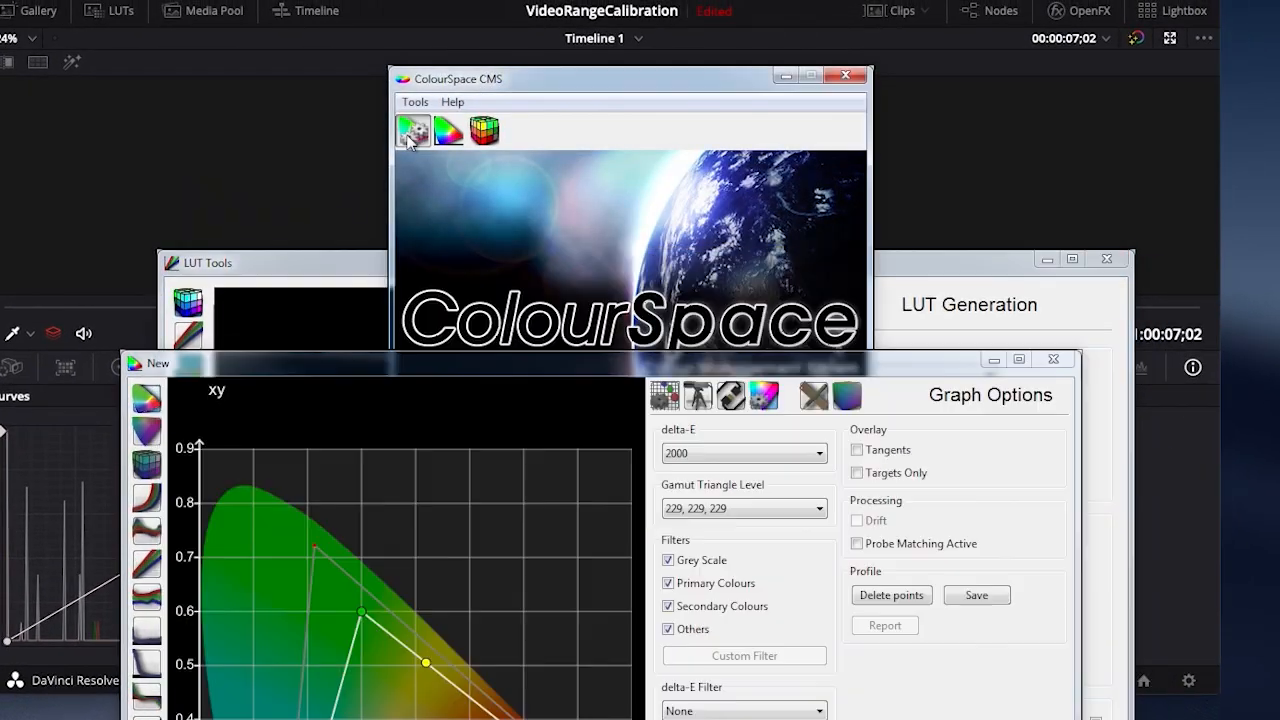
click(411, 135)
click(96, 122)
click(143, 143)
click(292, 605)
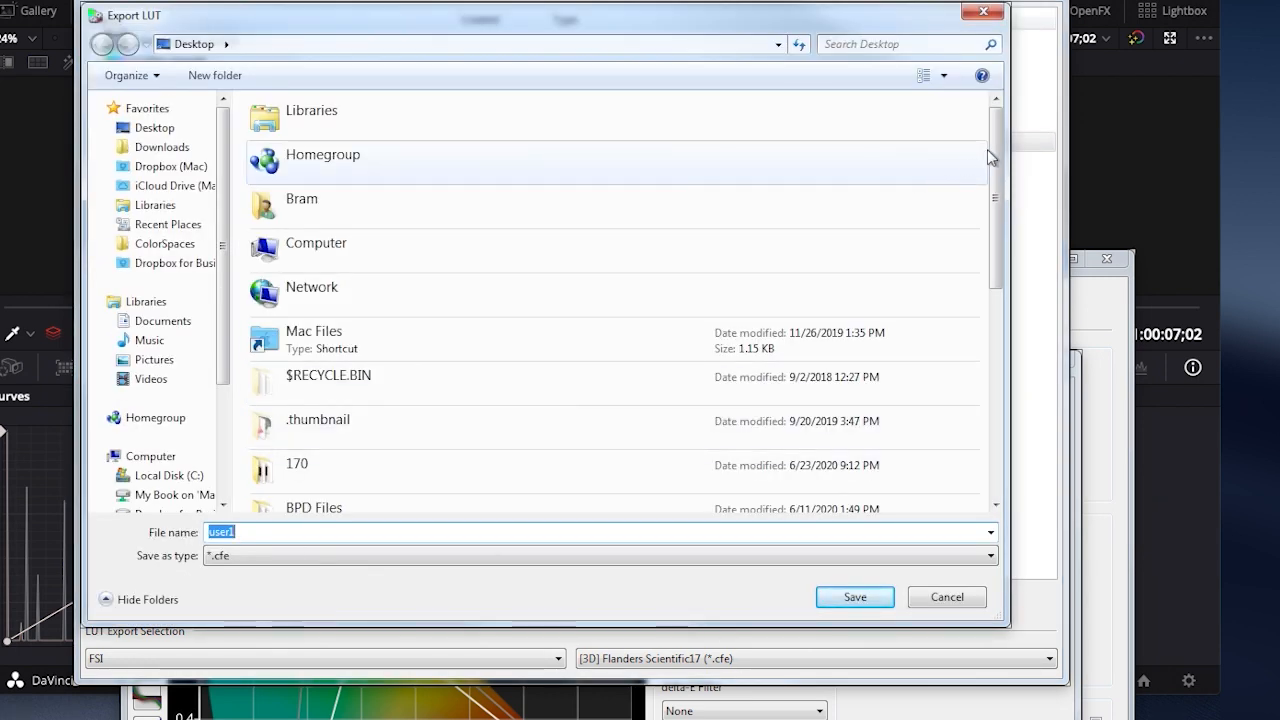
Step: Save the exported LUT as user1 in the cLUTs folder on the Desktop
scroll(985, 157, down, 3)
click(407, 502)
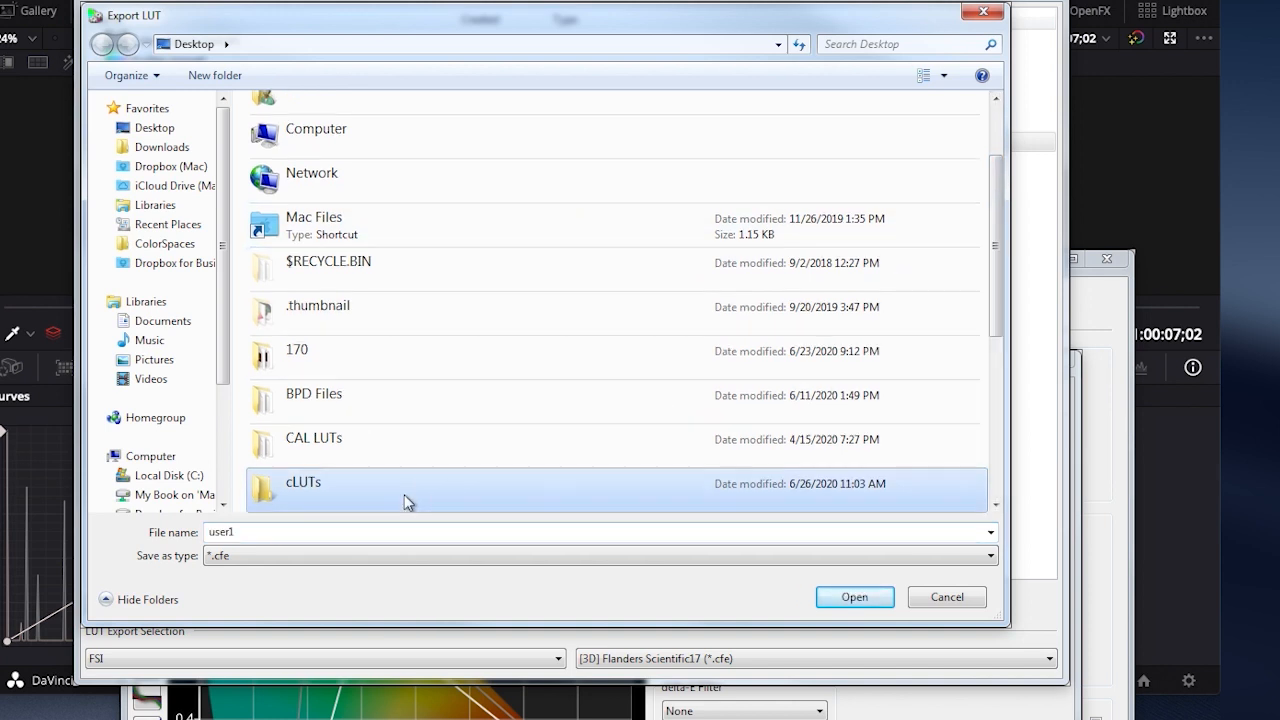
double_click(399, 490)
double_click(322, 533)
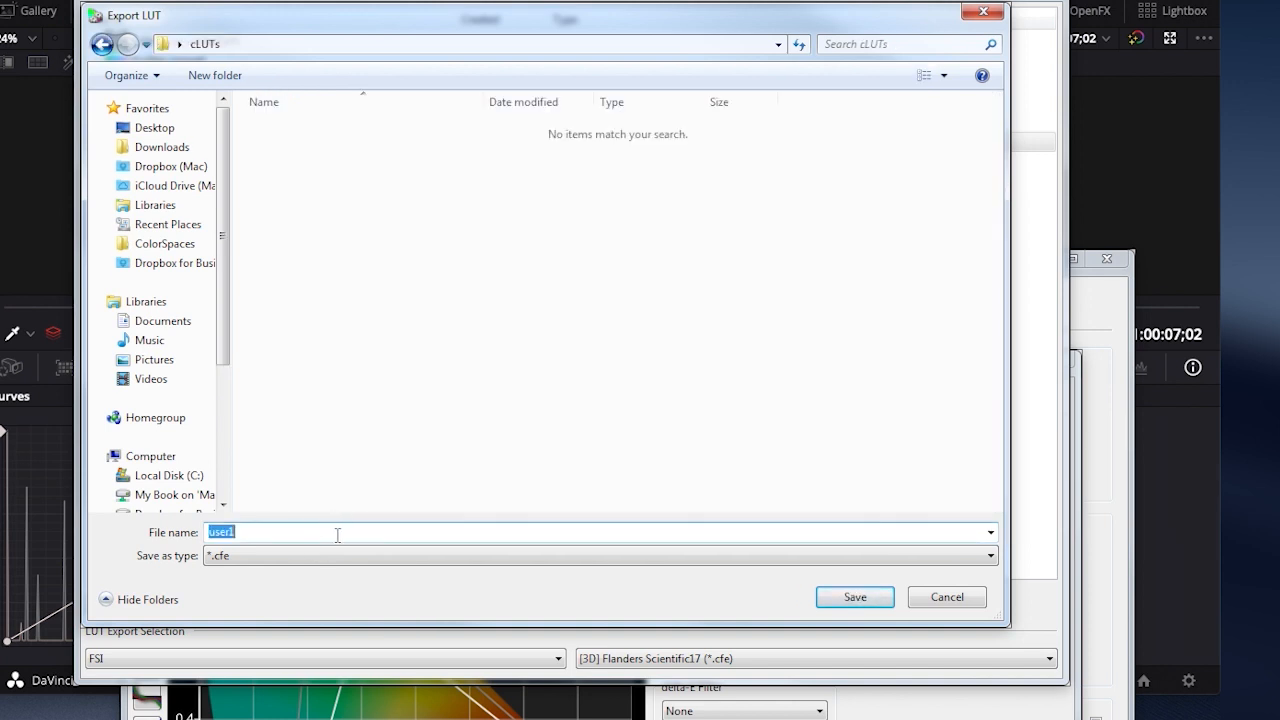
click(837, 600)
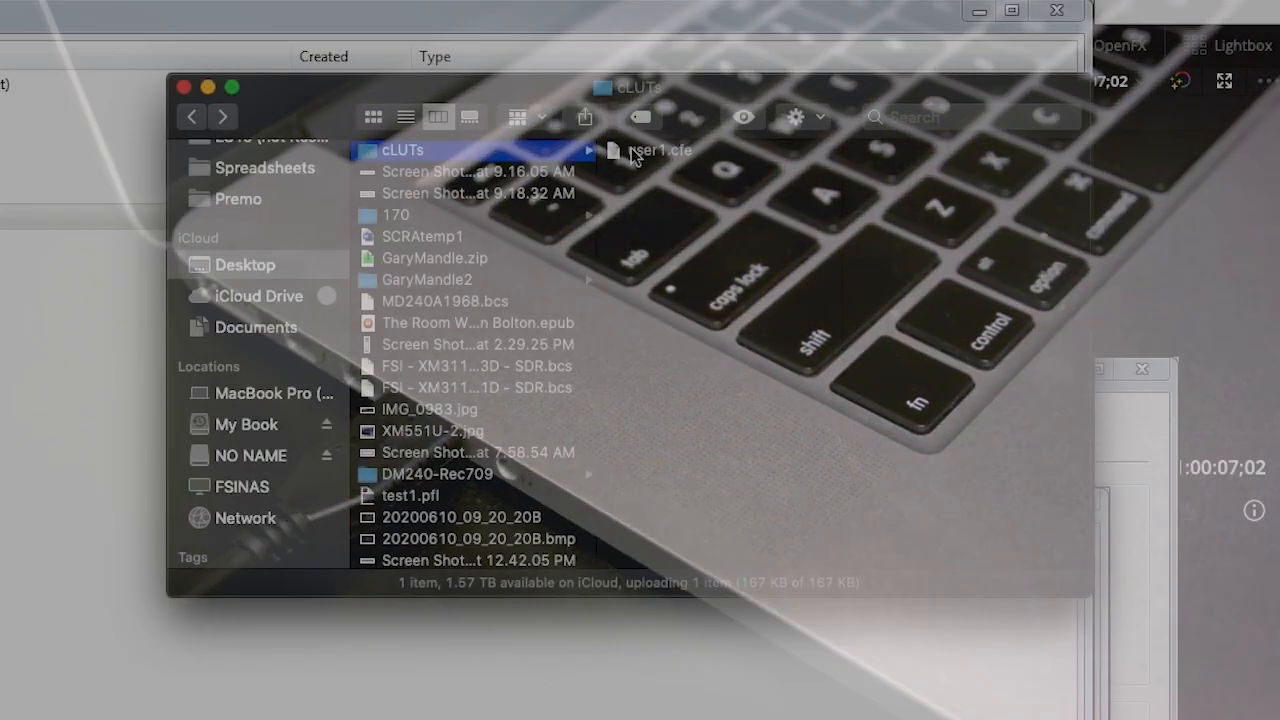
Step: Switch to Finder and transfer the exported user1.cfe file out of the cLUTs folder
click(628, 152)
drag(628, 152, 440, 385)
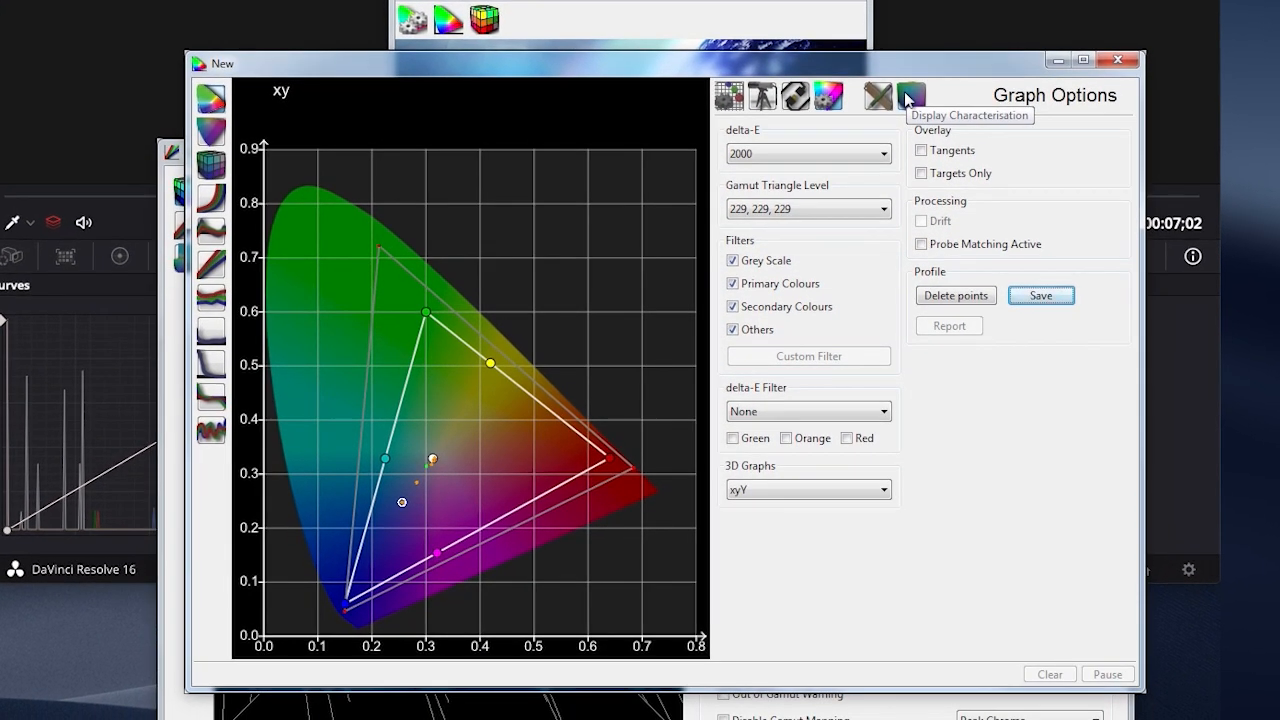
Step: Set the characterisation mode to Memory Colors With Secondaries, run the characterisation and dismiss its completion message
click(907, 98)
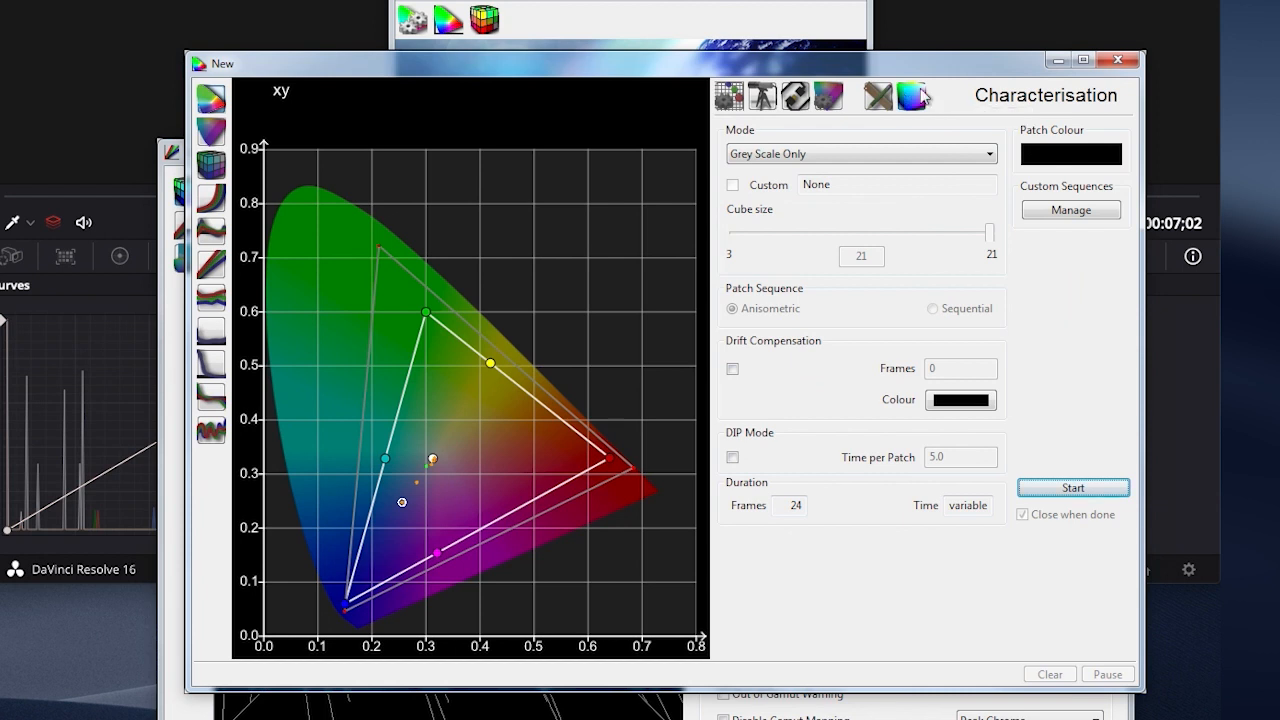
click(860, 153)
click(797, 246)
click(1094, 488)
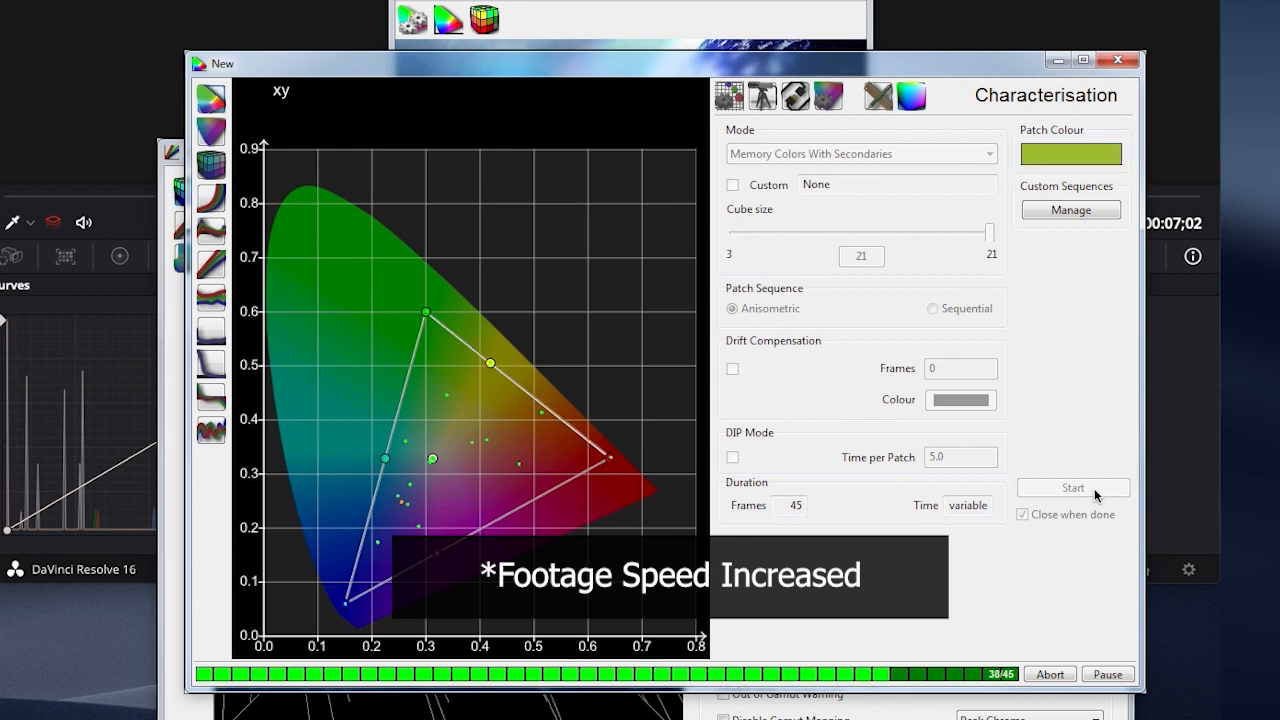
click(790, 419)
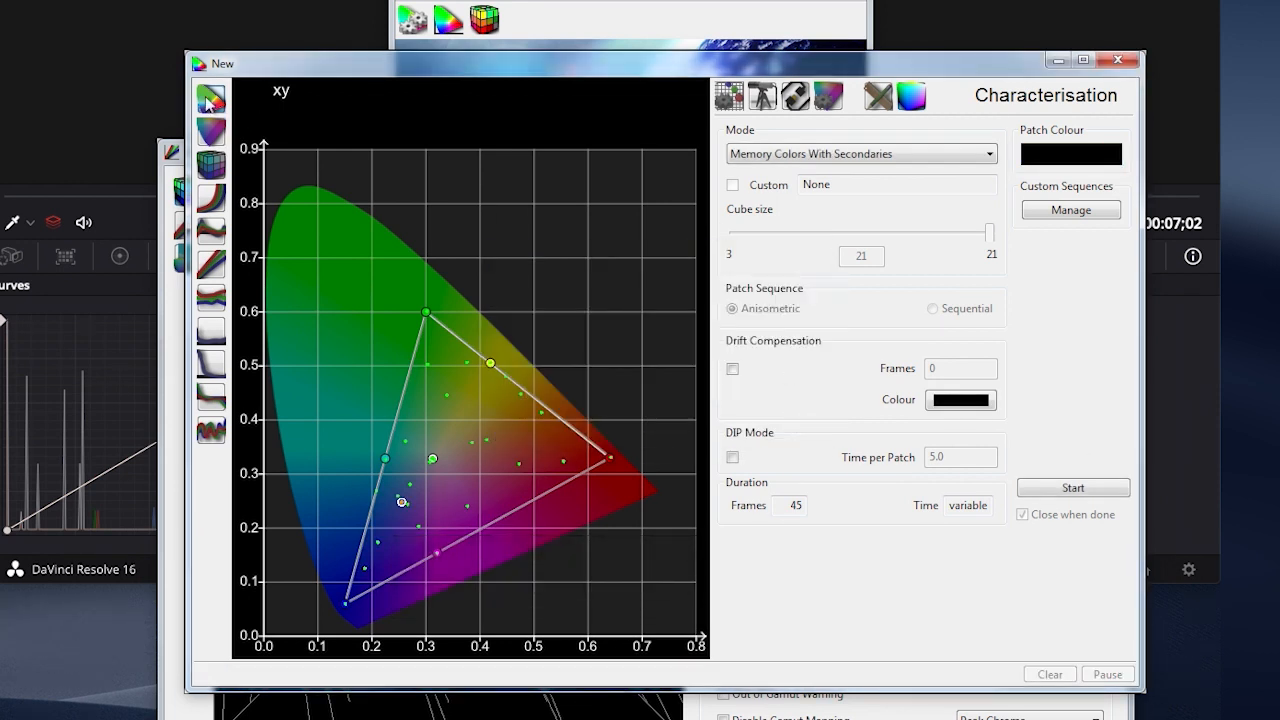
Step: Examine the new measurements in the EOTF, RGB Balance, delta-E, delta-E Distribution and Volumetric graphs, viewing the volumetric plot from another angle
click(213, 200)
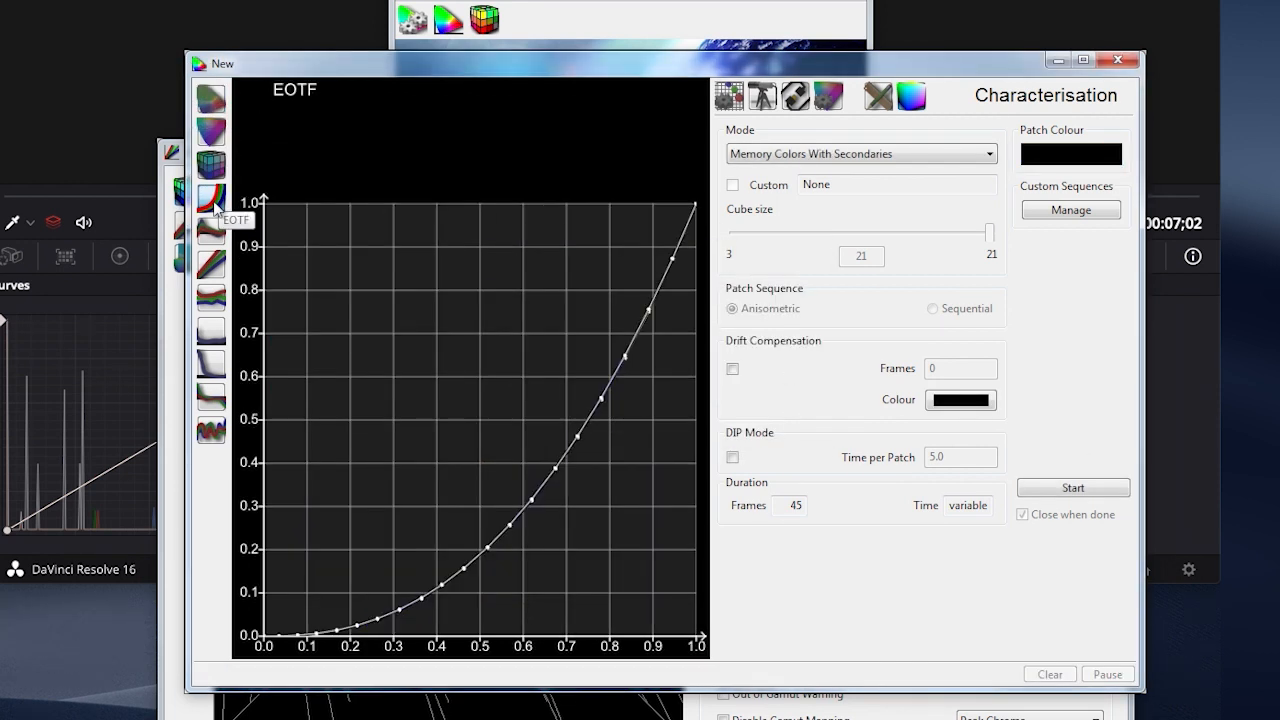
click(213, 297)
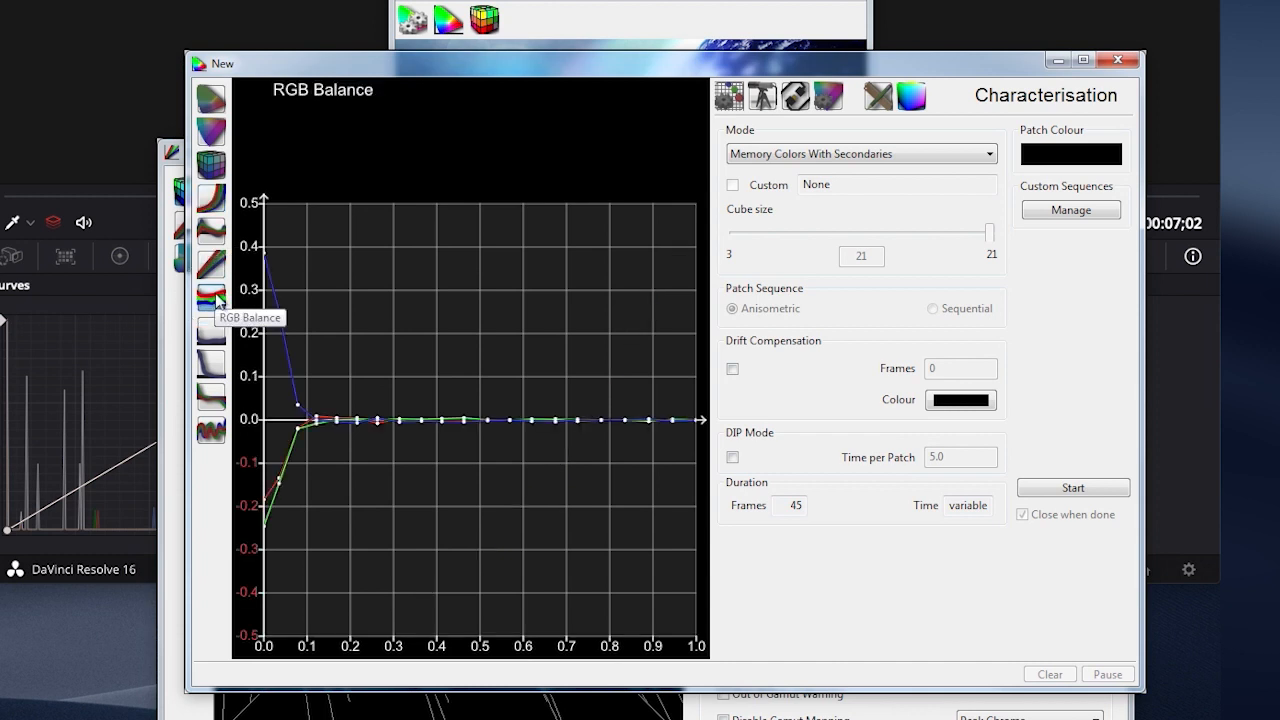
click(212, 335)
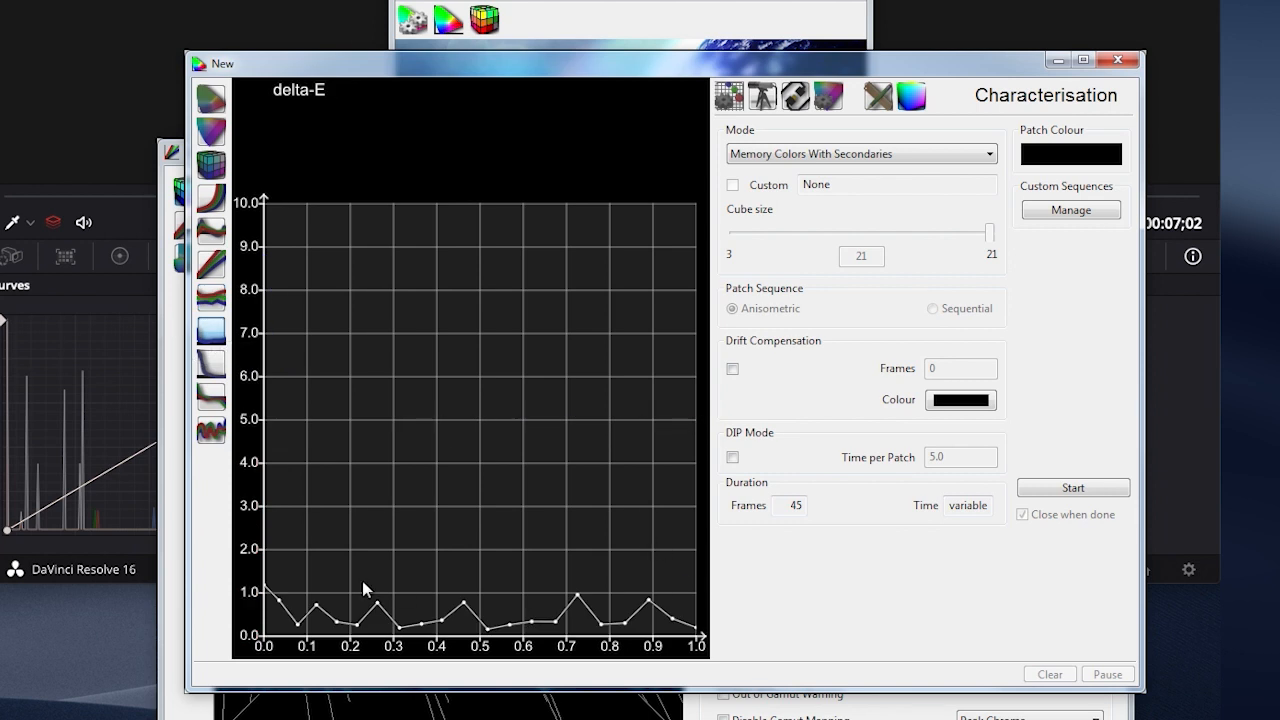
click(216, 364)
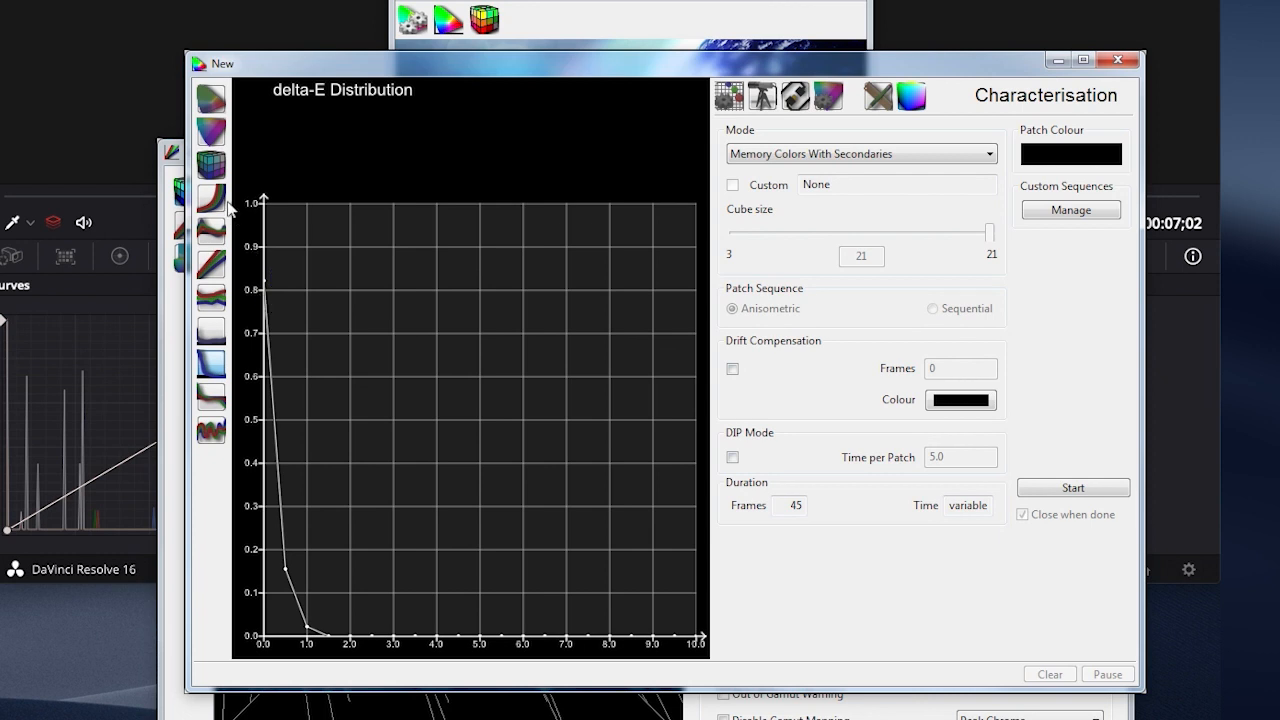
click(211, 165)
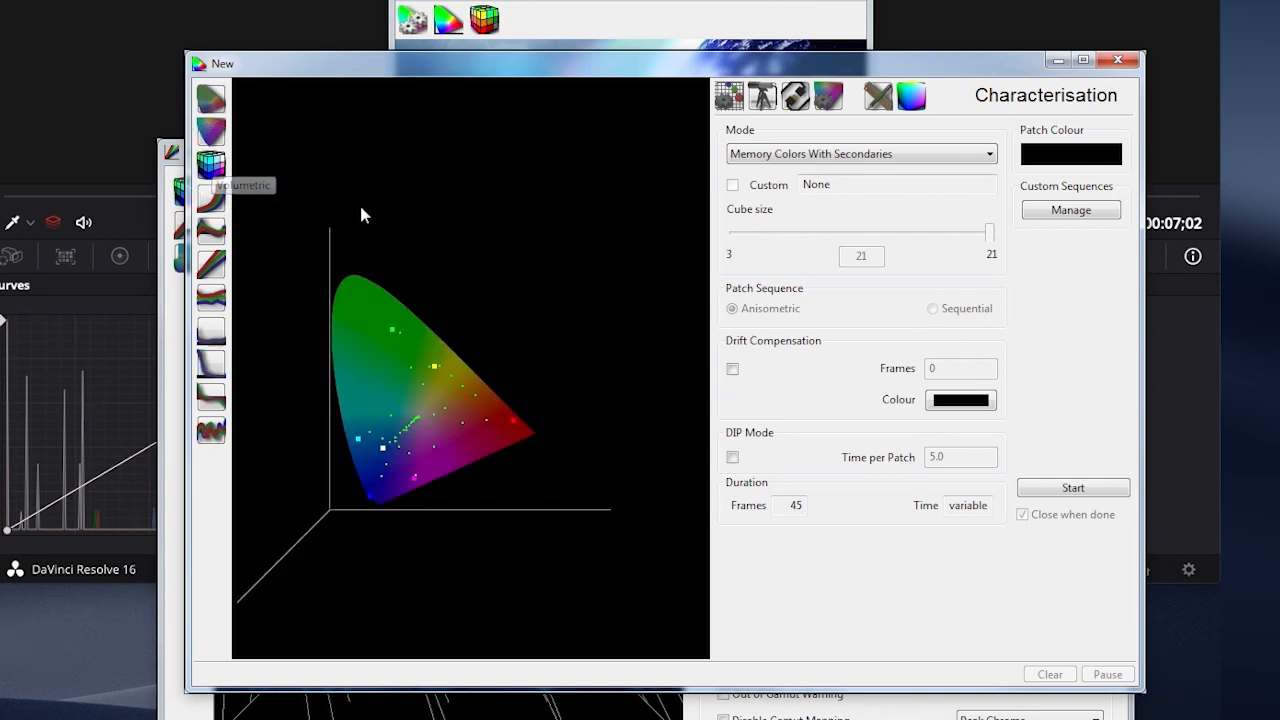
drag(430, 500, 404, 274)
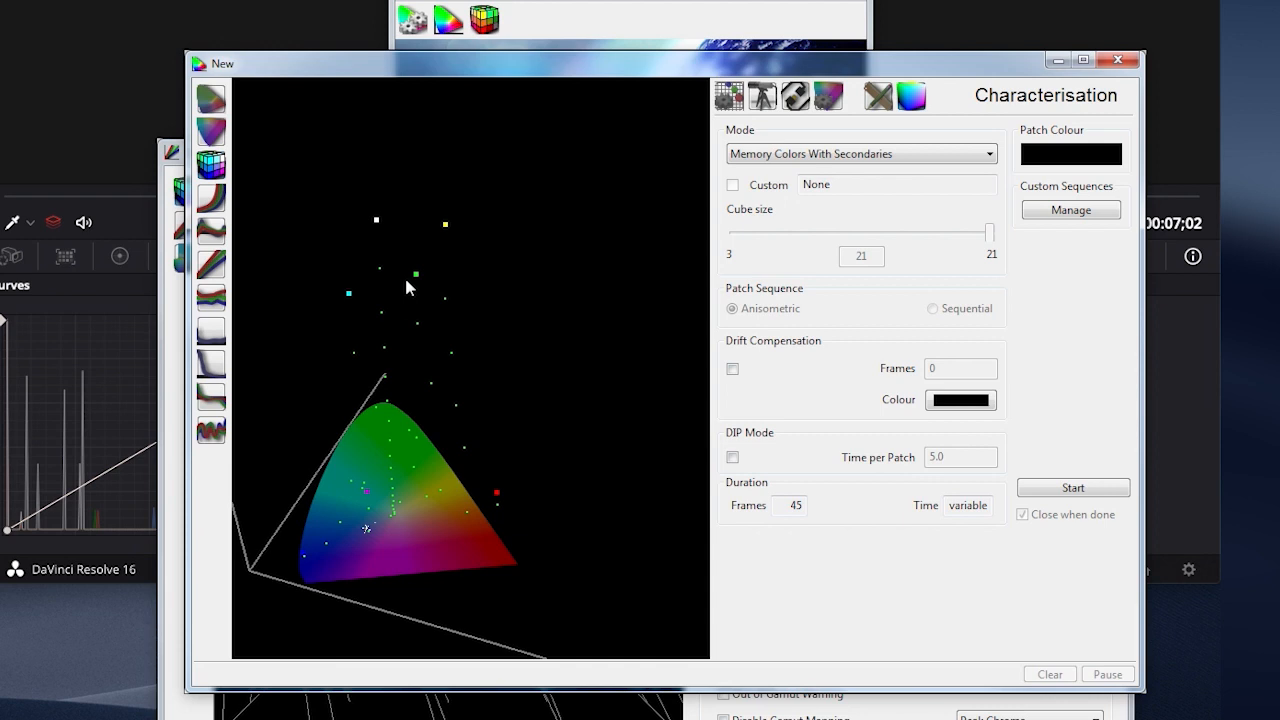